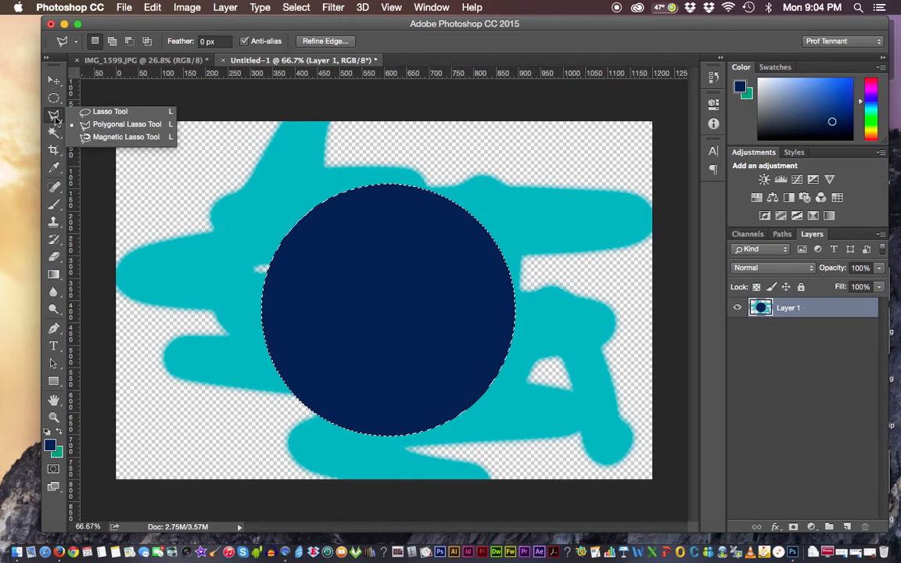
Add two elliptical areas to the upper right of the circular selection, then subtract one ellipse at its upper edge and one near its centre.
{"action": "left_click", "coordinate": [54, 99]}
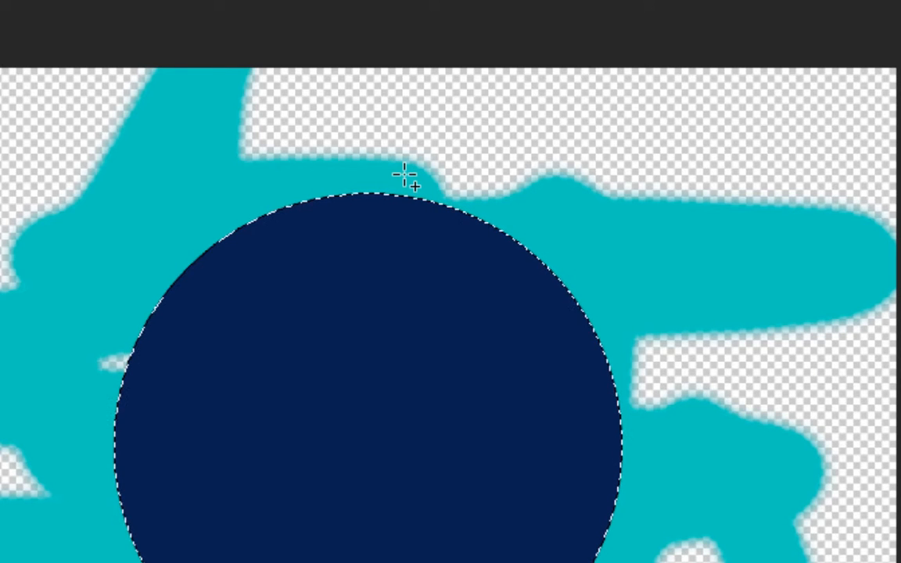
{"action": "left_click_drag", "start_coordinate": [385, 148], "coordinate": [521, 288]}
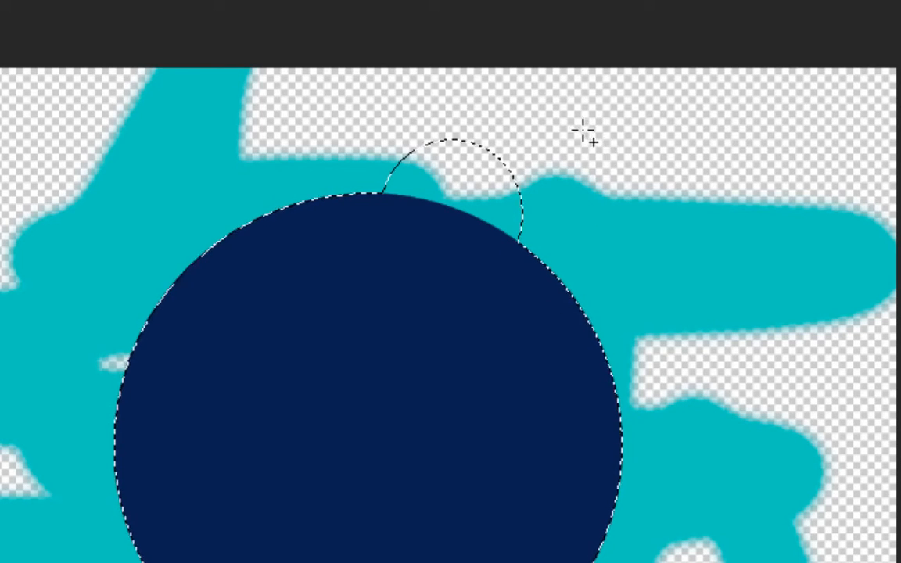
{"action": "left_click_drag", "start_coordinate": [583, 127], "coordinate": [737, 319]}
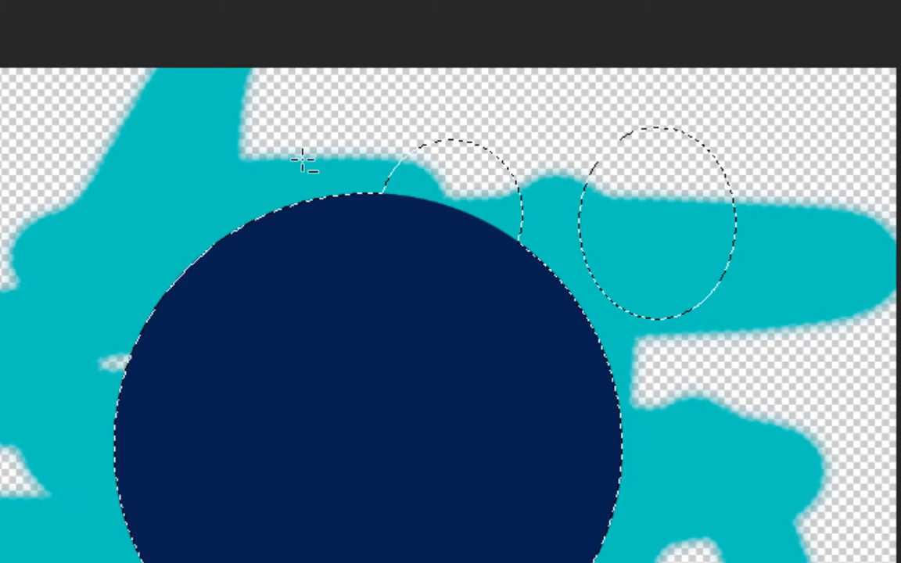
{"action": "left_click_drag", "start_coordinate": [295, 156], "coordinate": [384, 313]}
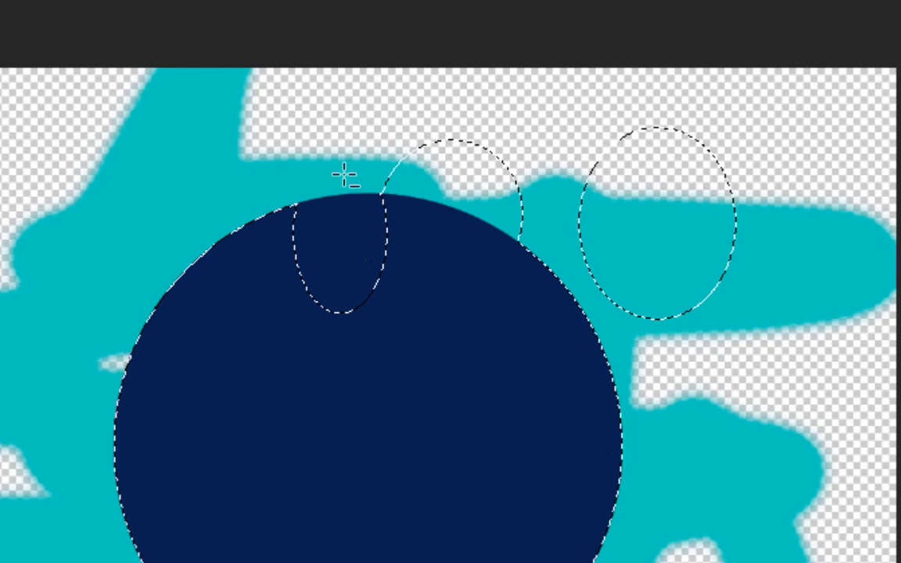
{"action": "left_click_drag", "start_coordinate": [263, 376], "coordinate": [397, 516]}
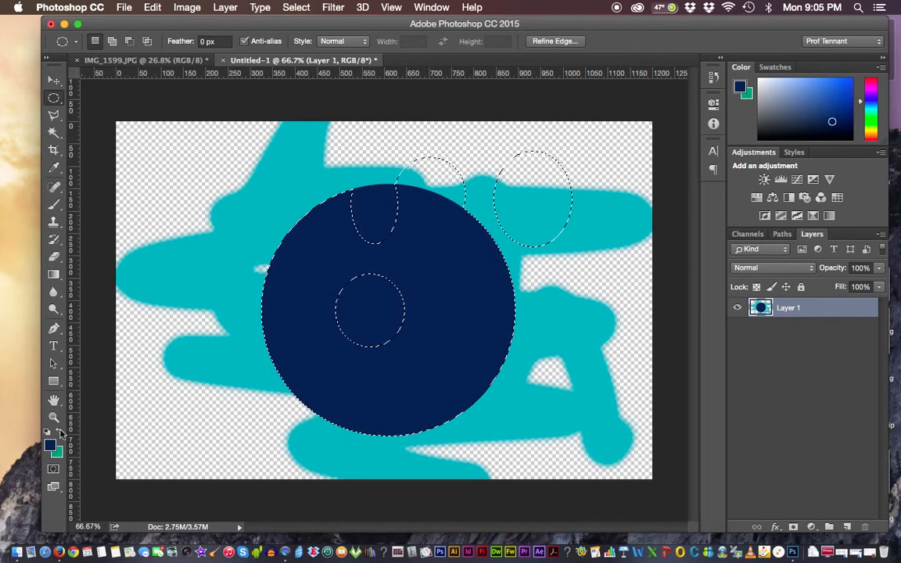
Swap the foreground and background colours and brush green strokes across the combined selection.
{"action": "left_click", "coordinate": [60, 432]}
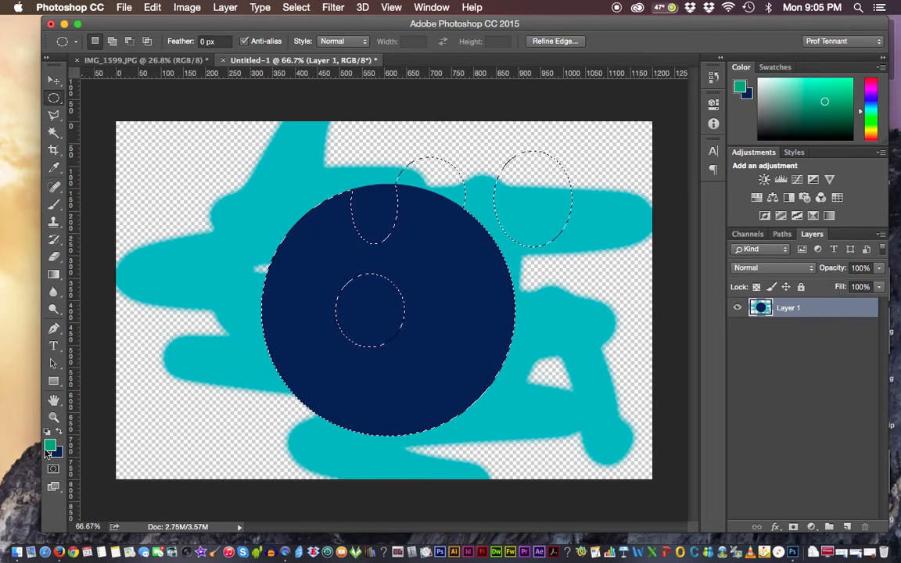
{"action": "left_click", "coordinate": [53, 203]}
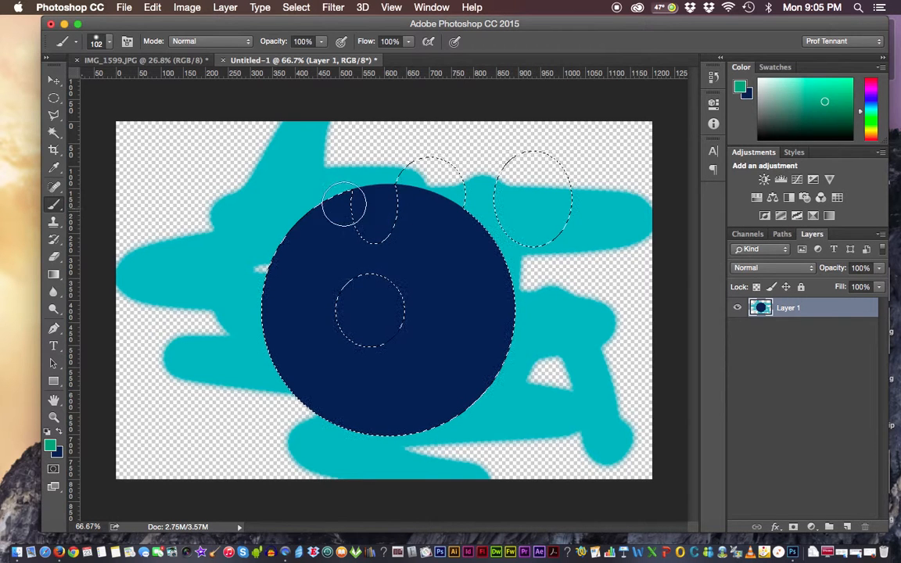
{"action": "mouse_move", "coordinate": [248, 207]}
{"action": "left_mouse_down"}
{"action": "mouse_move", "coordinate": [357, 208]}
{"action": "mouse_move", "coordinate": [511, 230]}
{"action": "mouse_move", "coordinate": [581, 260]}
{"action": "mouse_move", "coordinate": [152, 294]}
{"action": "mouse_move", "coordinate": [543, 369]}
{"action": "mouse_move", "coordinate": [466, 389]}
{"action": "mouse_move", "coordinate": [228, 404]}
{"action": "mouse_move", "coordinate": [537, 180]}
{"action": "left_mouse_up"}
{"action": "left_click_drag", "start_coordinate": [501, 225], "coordinate": [544, 234]}
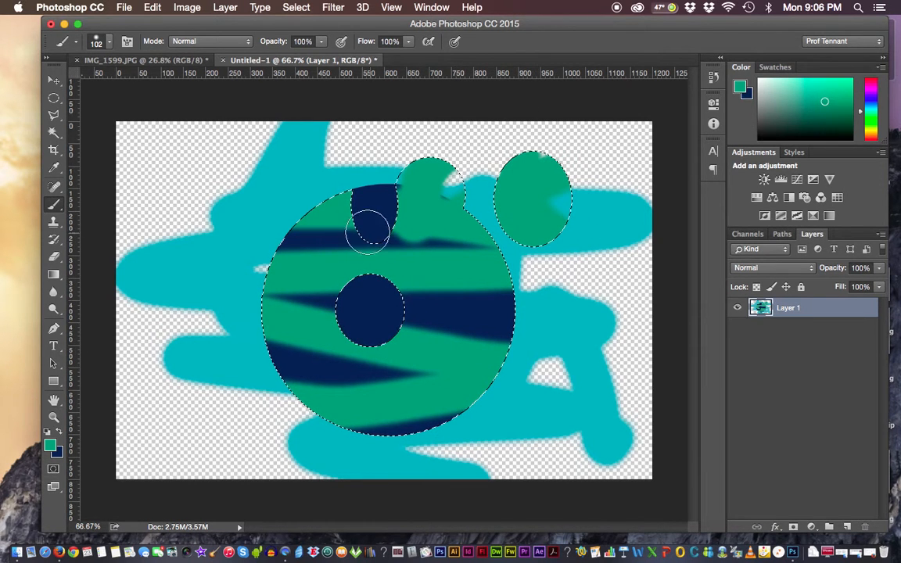
{"action": "mouse_move", "coordinate": [360, 217]}
{"action": "left_mouse_down"}
{"action": "mouse_move", "coordinate": [373, 240]}
{"action": "mouse_move", "coordinate": [402, 246]}
{"action": "left_mouse_up"}
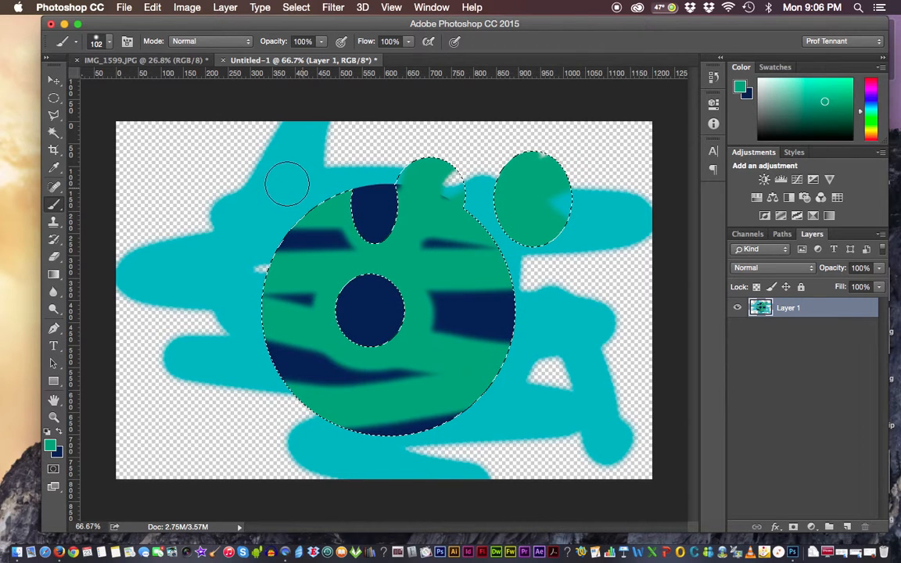
In IMG_1599.JPG, reset the colours to black foreground and white background and preview the flower-centre selection in Quick Mask mode.
{"action": "left_click", "coordinate": [166, 61]}
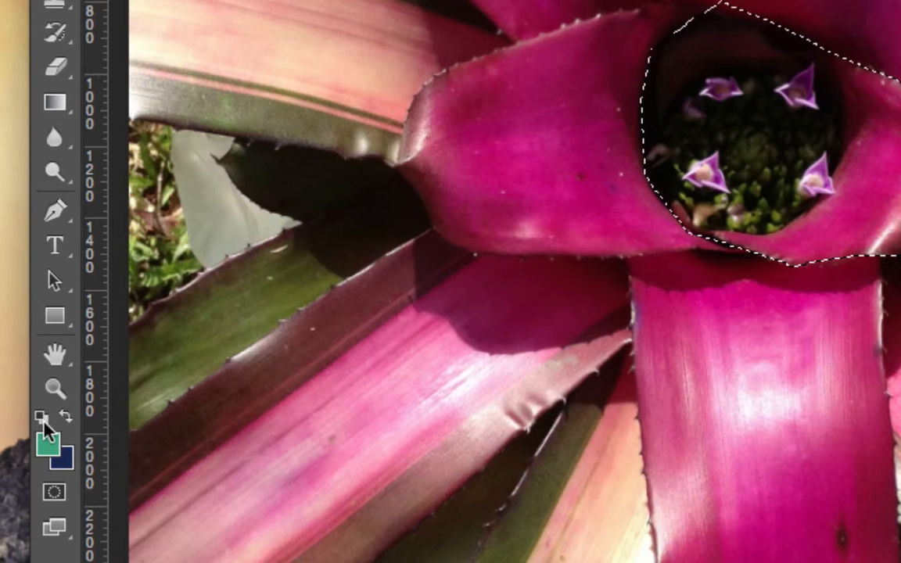
{"action": "left_click", "coordinate": [40, 419]}
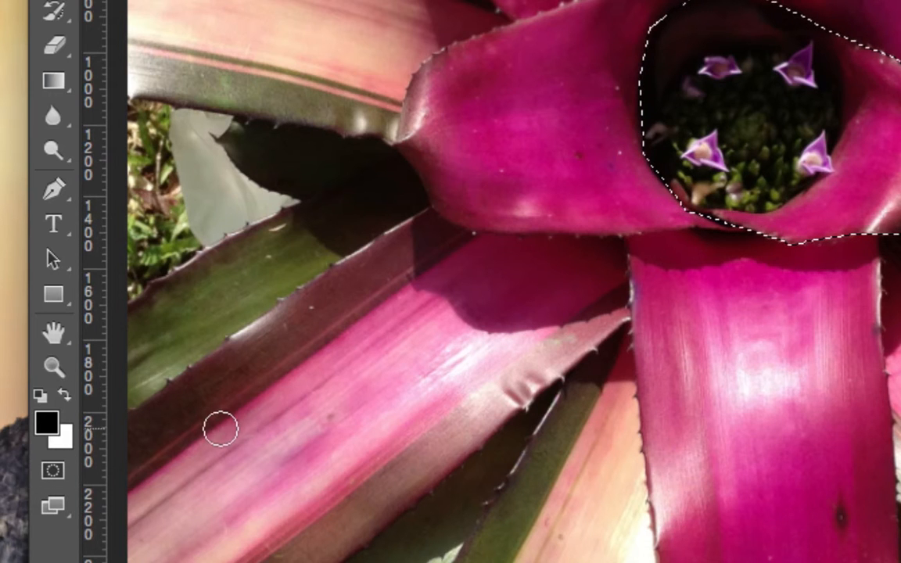
{"action": "left_click", "coordinate": [54, 473]}
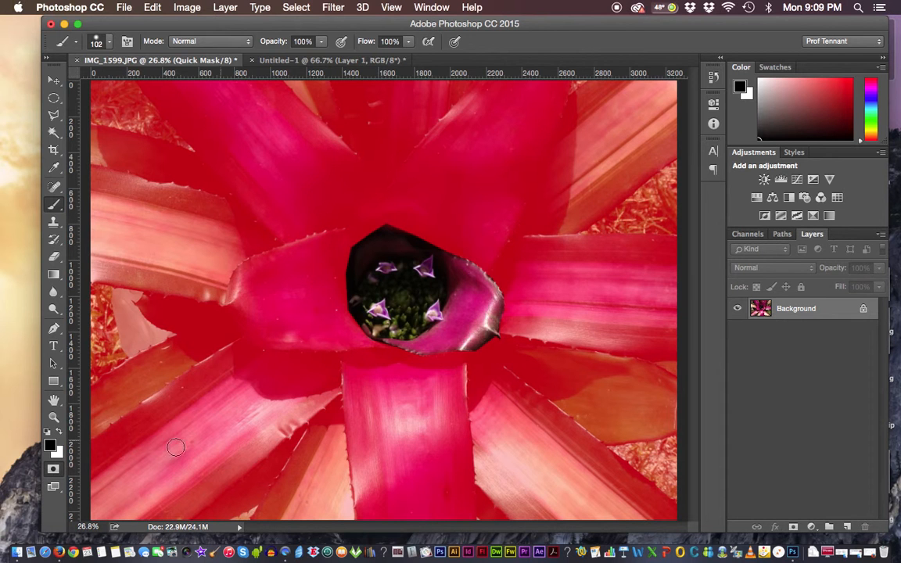
{"action": "left_click", "coordinate": [53, 469]}
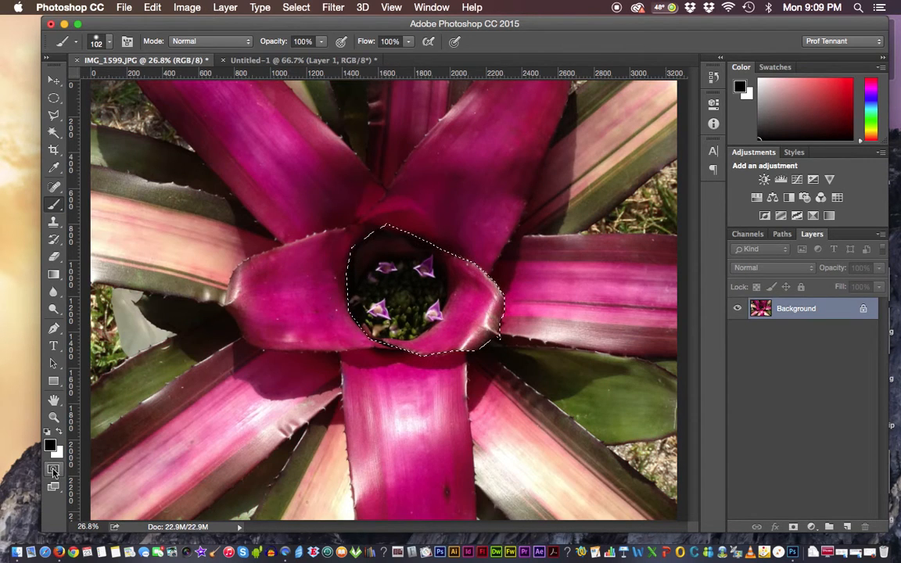
Enter Quick Mask mode and set its overlay colour to blue, 004eff, for the masked areas.
{"action": "double_click", "coordinate": [54, 470]}
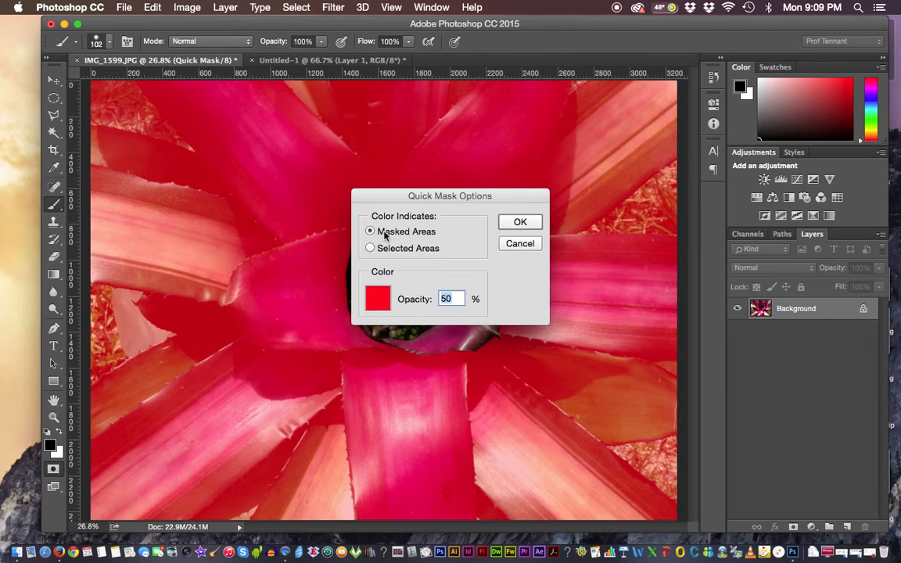
{"action": "left_click", "coordinate": [379, 301]}
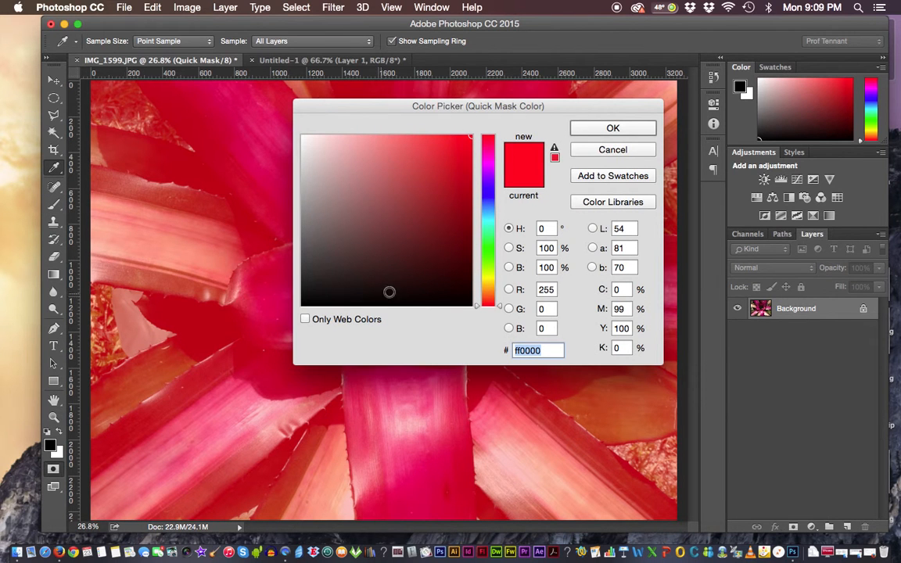
{"action": "left_click_drag", "start_coordinate": [422, 112], "coordinate": [507, 139]}
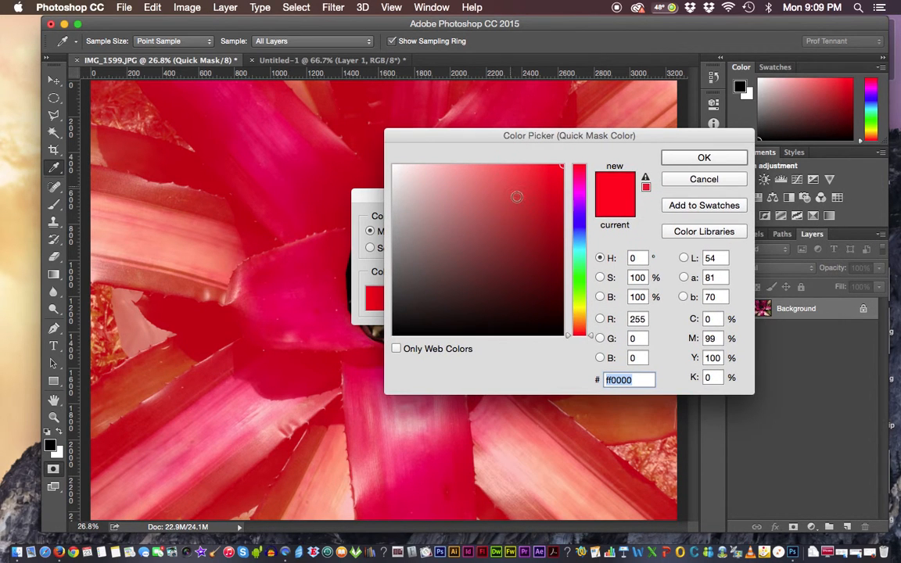
{"action": "left_click", "coordinate": [579, 234]}
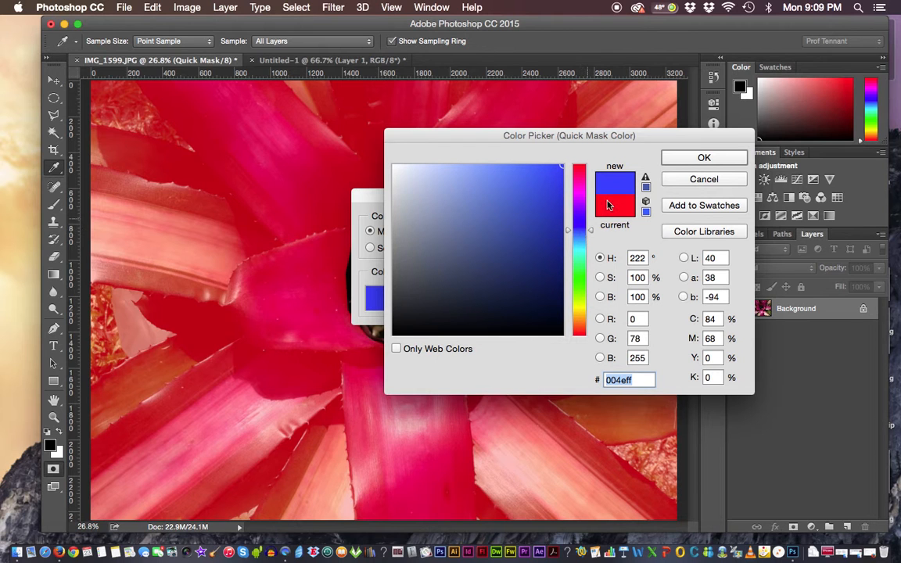
{"action": "left_click", "coordinate": [679, 159]}
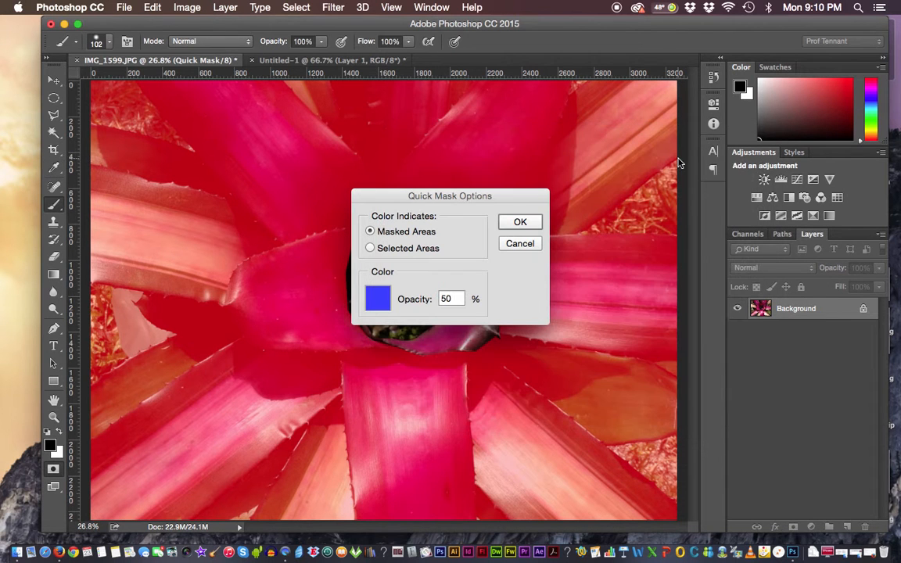
{"action": "left_click", "coordinate": [521, 224]}
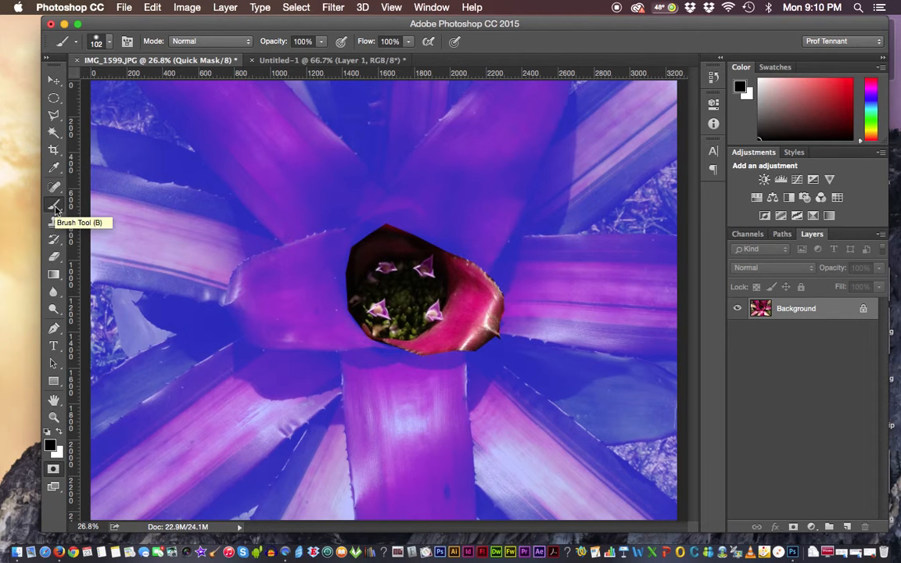
Set the 102 px brush's hardness to 87% and paint black over the pointed upper corner of the unmasked flower centre.
{"action": "key", "text": "super+equal"}
{"action": "key", "text": "super+equal"}
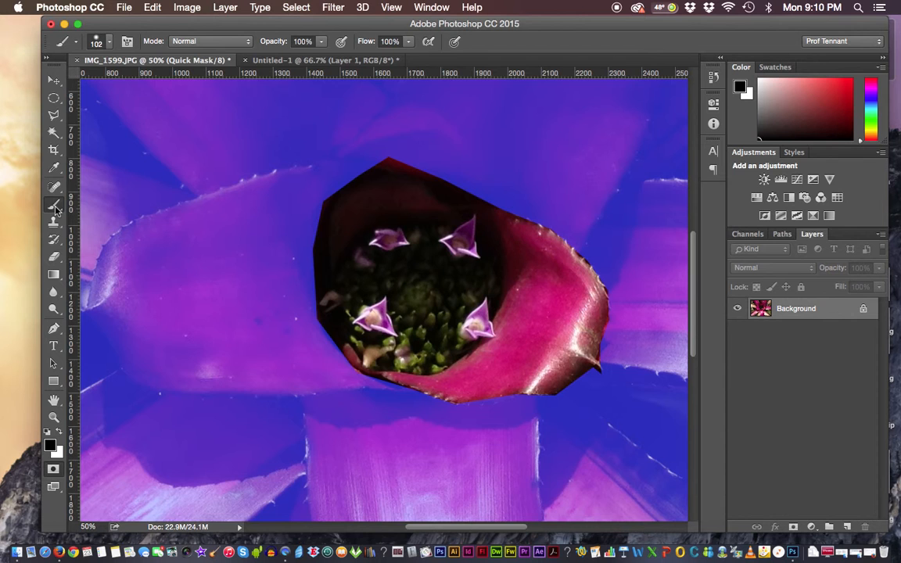
{"action": "key", "text": "super+equal"}
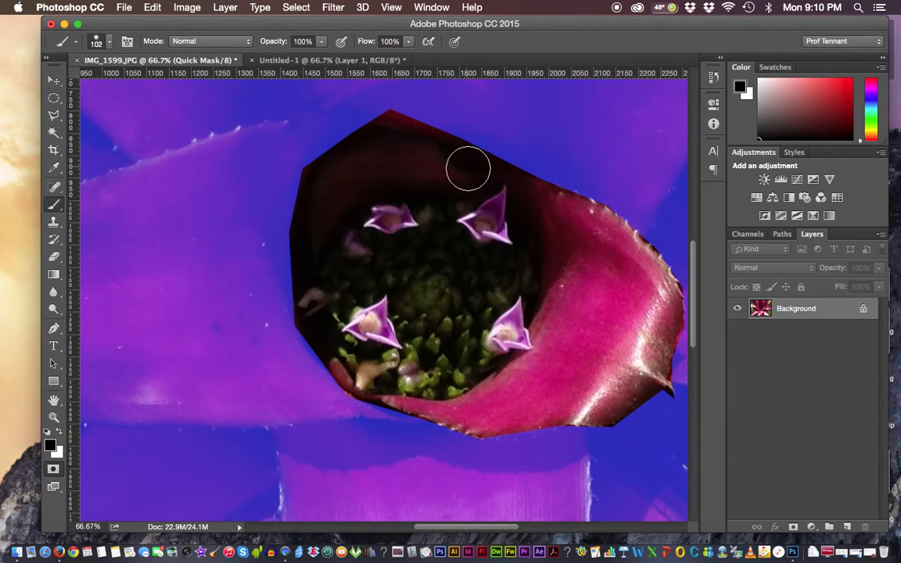
{"action": "left_click_drag", "start_coordinate": [489, 208], "coordinate": [411, 235]}
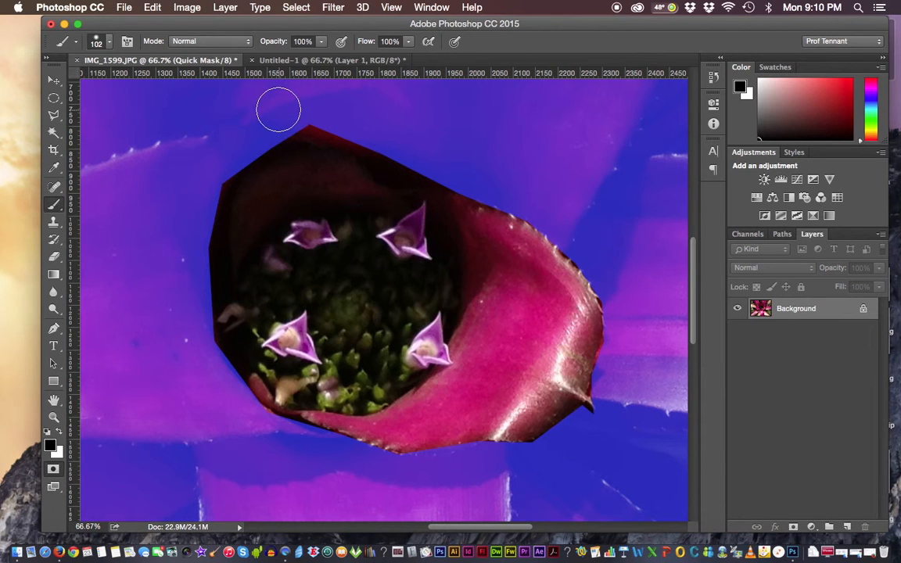
{"action": "left_click", "coordinate": [108, 45]}
{"action": "left_click_drag", "start_coordinate": [163, 117], "coordinate": [179, 119]}
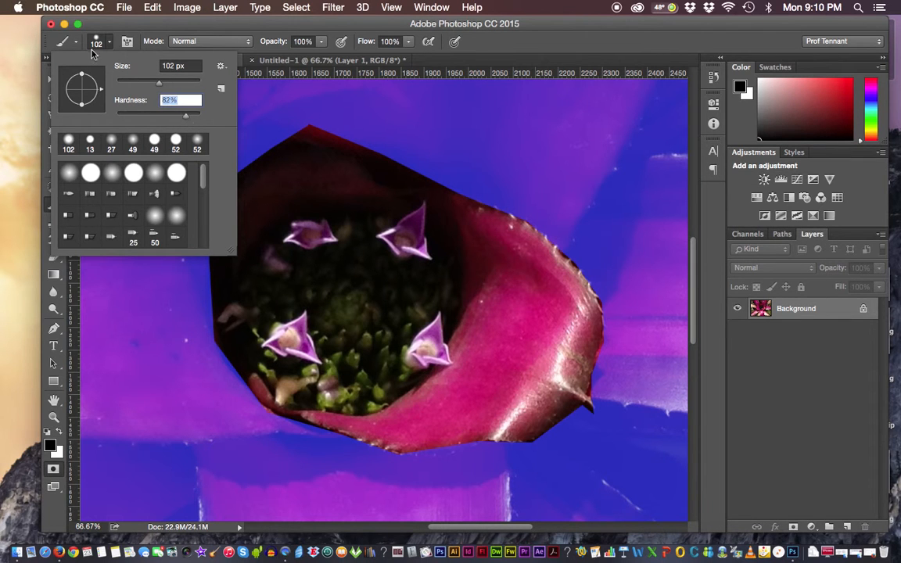
{"action": "key", "text": "Return"}
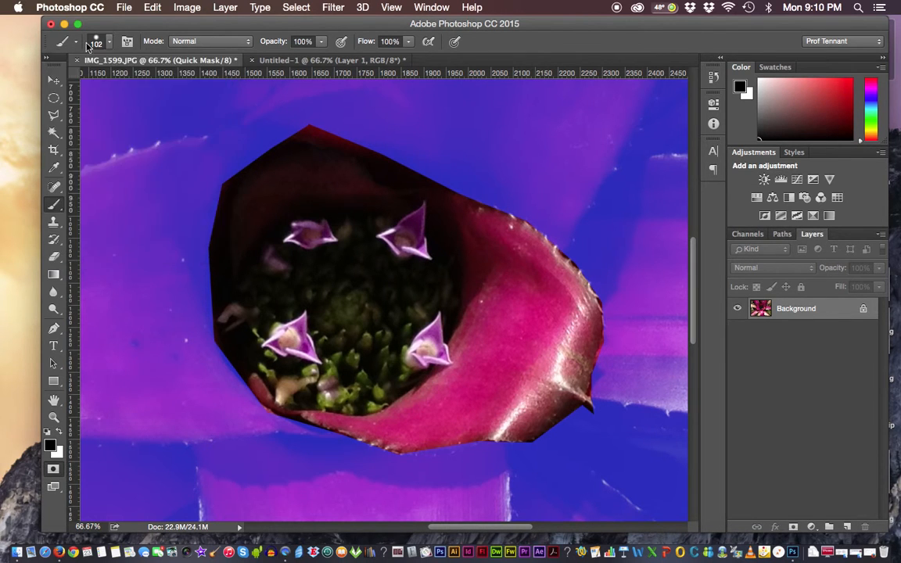
{"action": "left_click", "coordinate": [109, 45]}
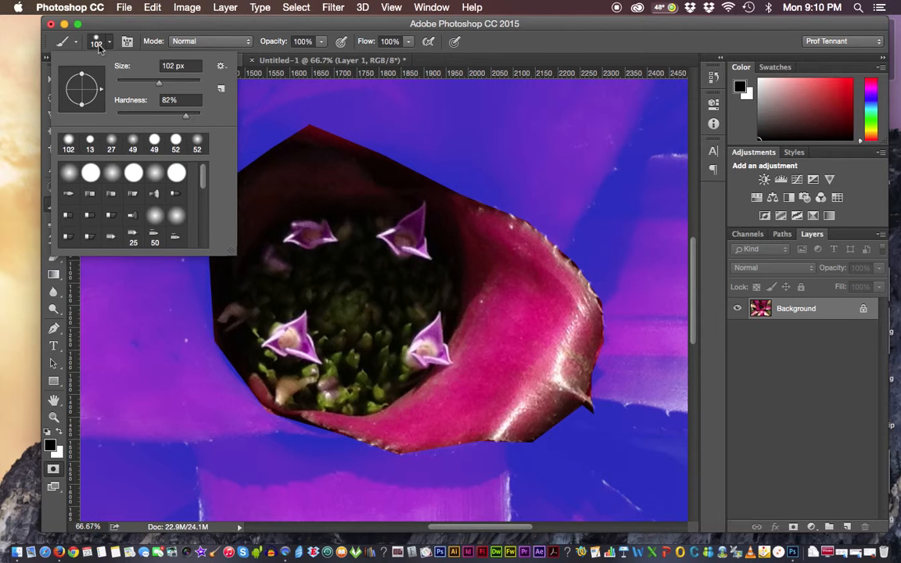
{"action": "left_click", "coordinate": [186, 119]}
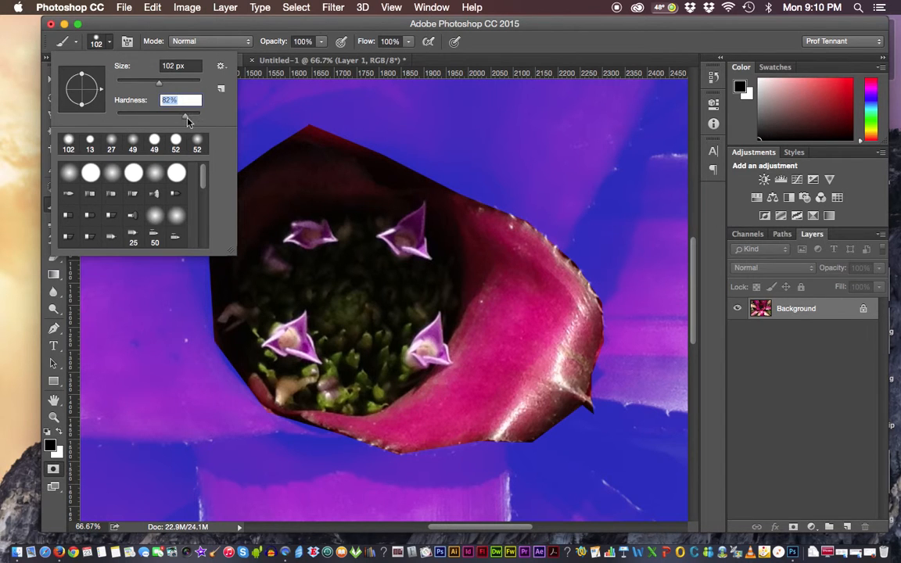
{"action": "left_click_drag", "start_coordinate": [186, 119], "coordinate": [200, 119]}
{"action": "left_click", "coordinate": [259, 29]}
{"action": "left_click_drag", "start_coordinate": [297, 112], "coordinate": [340, 117]}
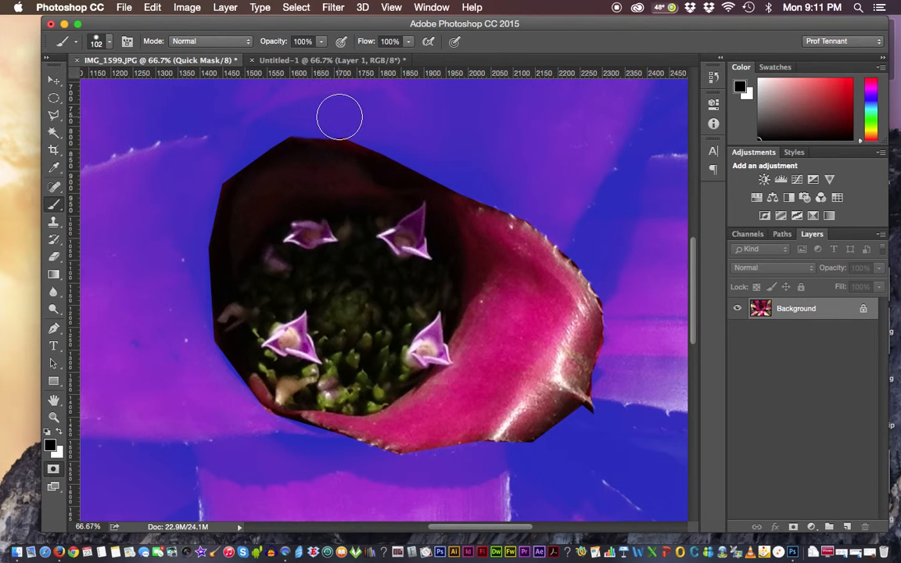
{"action": "mouse_move", "coordinate": [327, 118]}
{"action": "left_mouse_down"}
{"action": "mouse_move", "coordinate": [372, 124]}
{"action": "mouse_move", "coordinate": [309, 117]}
{"action": "left_mouse_up"}
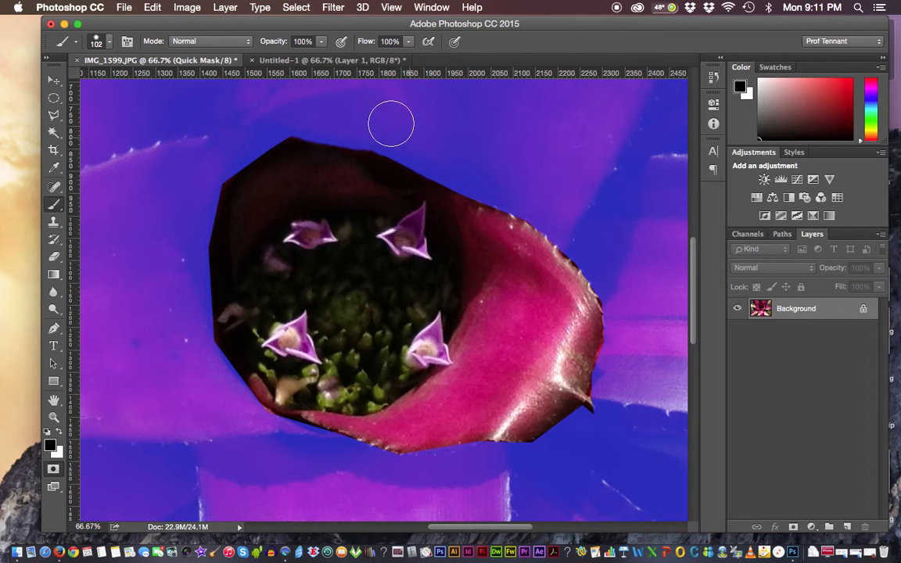
Increase the brush hardness further for a crisper mask edge.
{"action": "left_click", "coordinate": [106, 42]}
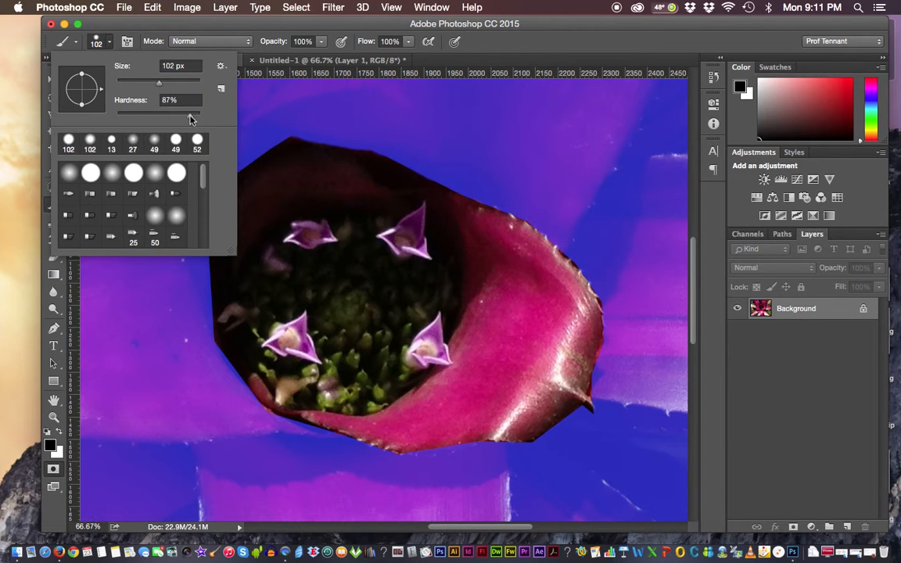
{"action": "left_click_drag", "start_coordinate": [190, 115], "coordinate": [196, 116]}
{"action": "key", "text": "Return"}
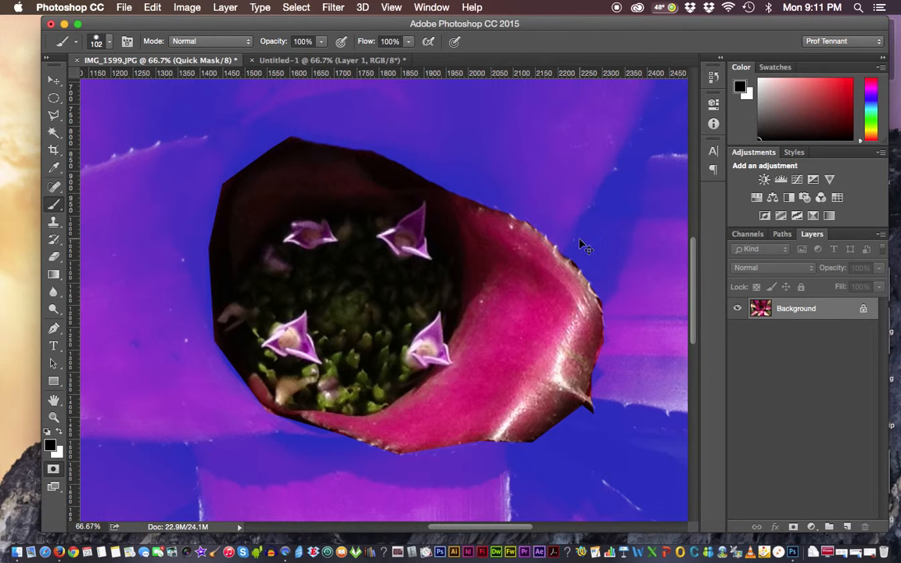
Reduce the brush size to 49 px and paint black along the flower centre's upper-right petal edge to mask the excess.
{"action": "key", "text": "super+plus"}
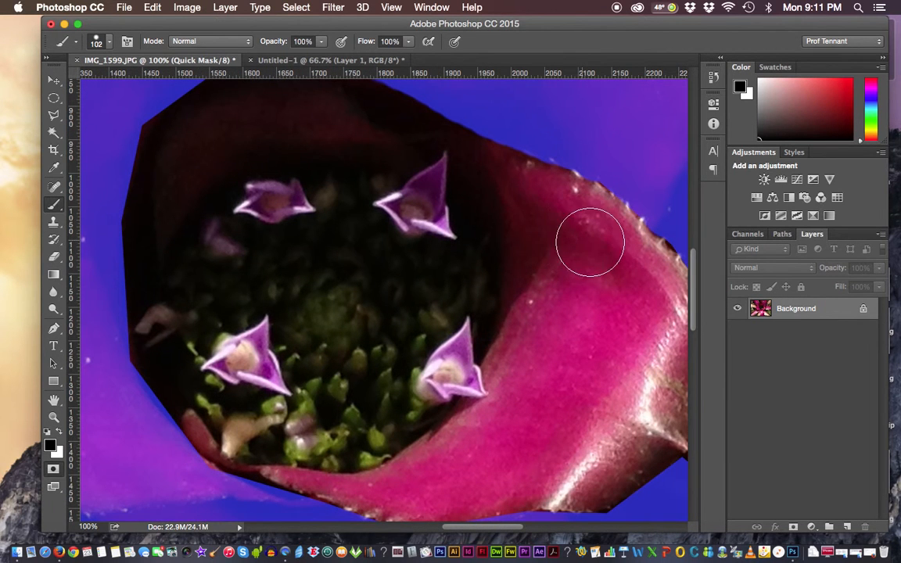
{"action": "left_click_drag", "start_coordinate": [603, 257], "coordinate": [426, 235]}
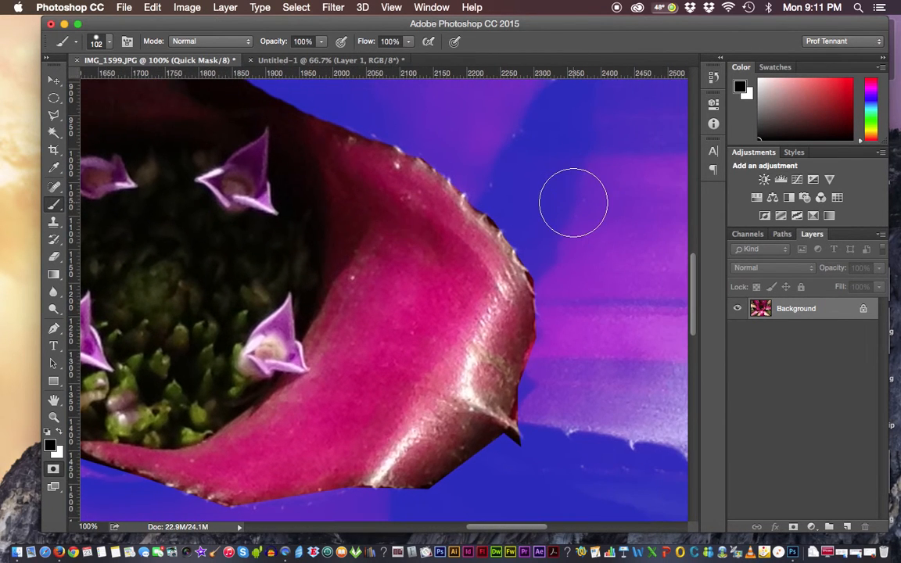
{"action": "key", "text": "super+minus"}
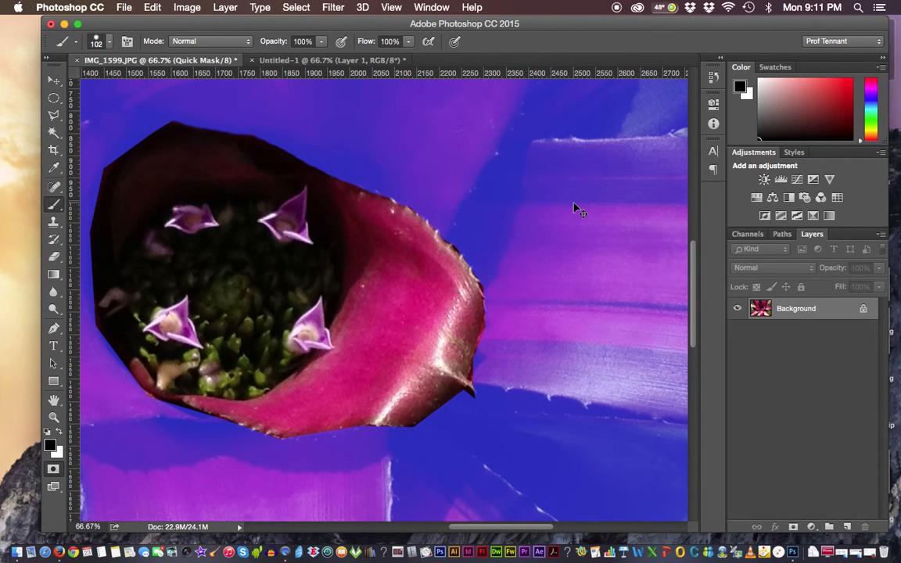
{"action": "key", "text": "super+plus"}
{"action": "key", "text": "super+plus"}
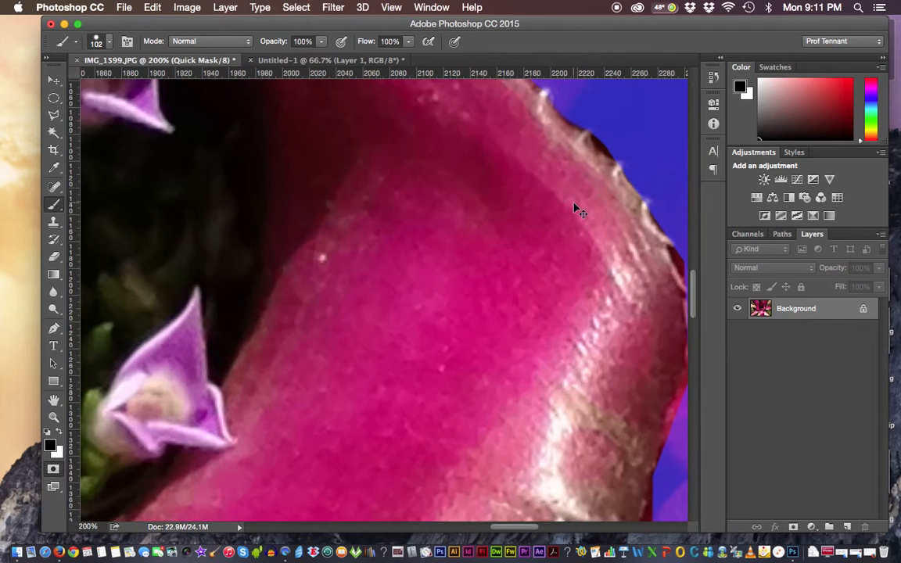
{"action": "left_click_drag", "start_coordinate": [573, 208], "coordinate": [353, 330]}
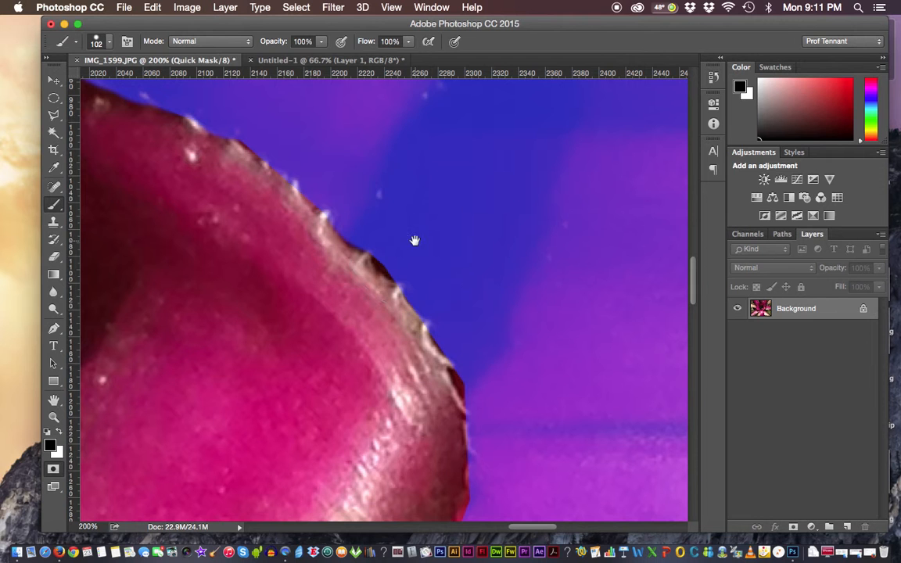
{"action": "left_click_drag", "start_coordinate": [404, 234], "coordinate": [481, 200]}
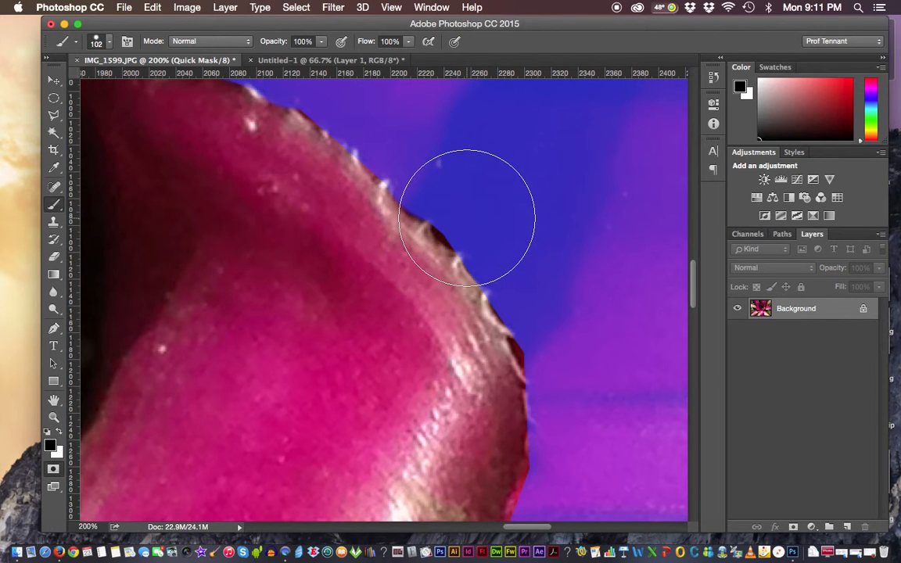
{"action": "left_click", "coordinate": [109, 44]}
{"action": "left_click_drag", "start_coordinate": [158, 86], "coordinate": [145, 86]}
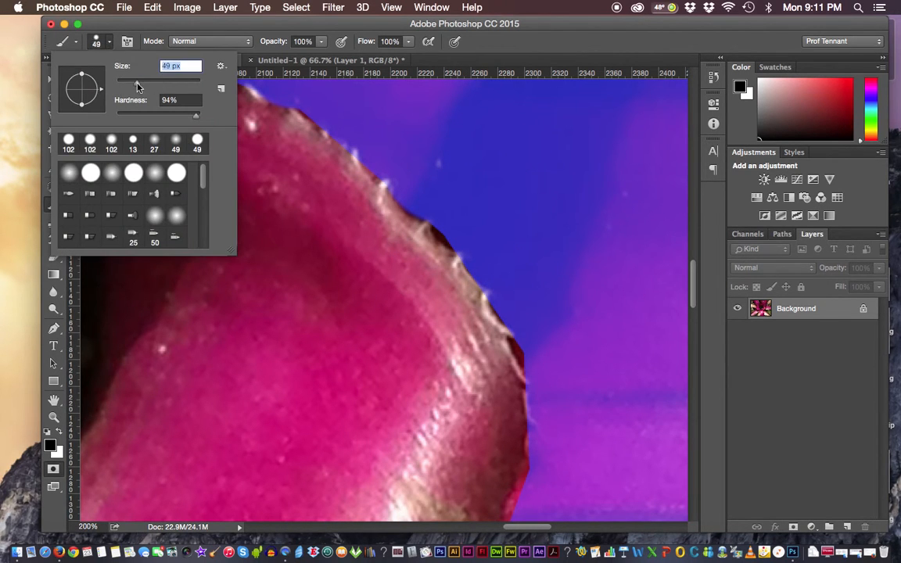
{"action": "left_click", "coordinate": [253, 32]}
{"action": "left_click", "coordinate": [461, 217]}
{"action": "mouse_move", "coordinate": [497, 236]}
{"action": "left_mouse_down"}
{"action": "mouse_move", "coordinate": [537, 312]}
{"action": "mouse_move", "coordinate": [562, 384]}
{"action": "mouse_move", "coordinate": [570, 422]}
{"action": "mouse_move", "coordinate": [564, 409]}
{"action": "mouse_move", "coordinate": [547, 498]}
{"action": "mouse_move", "coordinate": [560, 452]}
{"action": "left_mouse_up"}
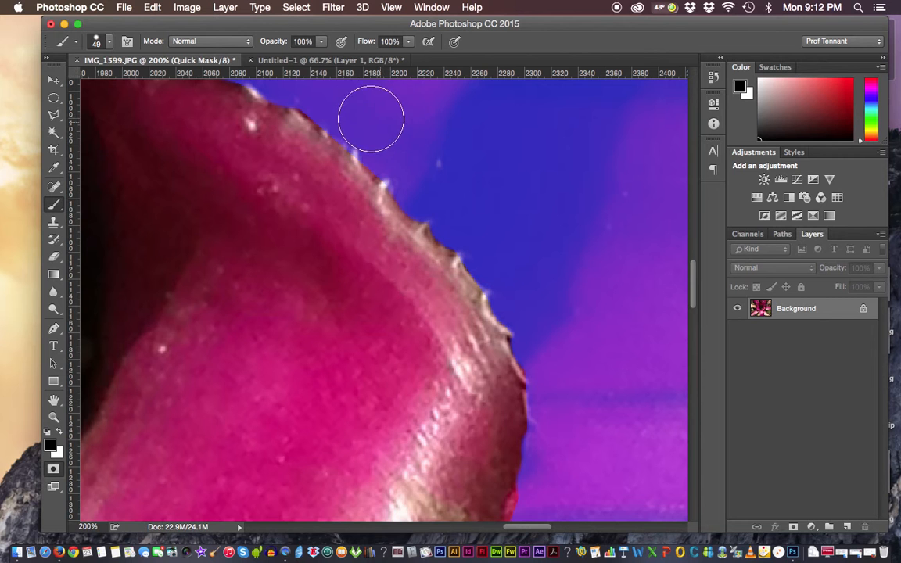
Paint black down the petal's right edge and around the underside of the large thorn to tighten the mask.
{"action": "left_click_drag", "start_coordinate": [611, 353], "coordinate": [539, 124]}
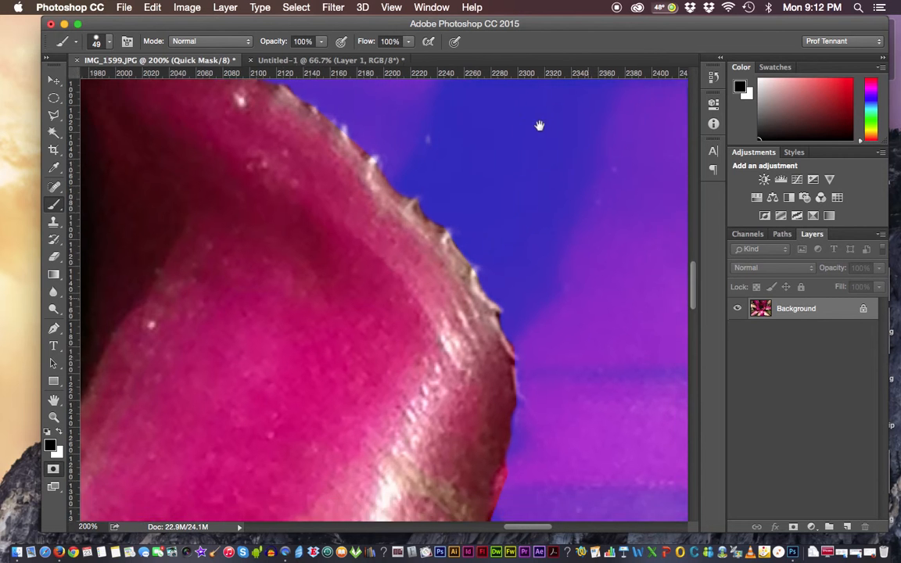
{"action": "left_click_drag", "start_coordinate": [501, 367], "coordinate": [517, 519]}
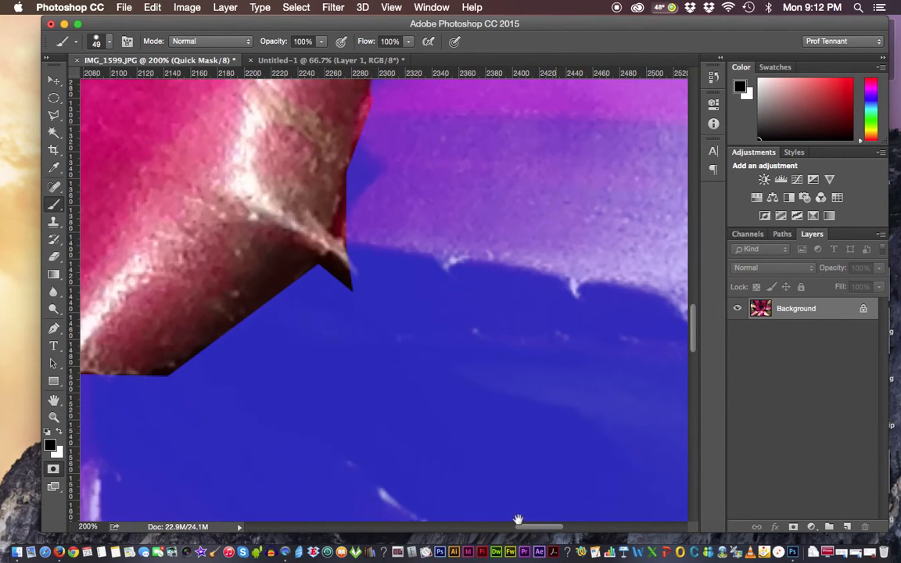
{"action": "mouse_move", "coordinate": [397, 186]}
{"action": "left_mouse_down"}
{"action": "mouse_move", "coordinate": [463, 407]}
{"action": "mouse_move", "coordinate": [455, 340]}
{"action": "mouse_move", "coordinate": [451, 389]}
{"action": "mouse_move", "coordinate": [430, 444]}
{"action": "mouse_move", "coordinate": [450, 472]}
{"action": "mouse_move", "coordinate": [481, 464]}
{"action": "mouse_move", "coordinate": [501, 307]}
{"action": "left_mouse_up"}
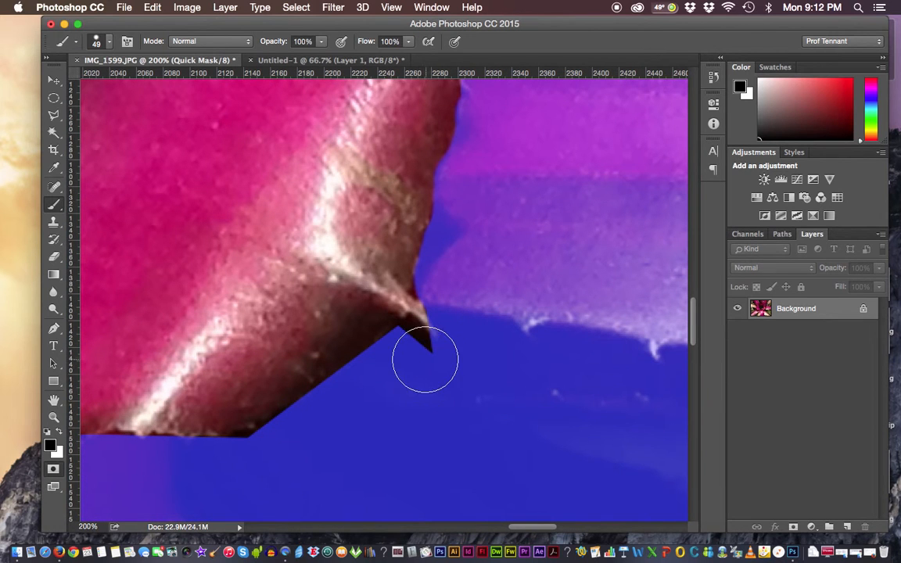
{"action": "mouse_move", "coordinate": [406, 350]}
{"action": "left_mouse_down"}
{"action": "mouse_move", "coordinate": [286, 438]}
{"action": "mouse_move", "coordinate": [320, 425]}
{"action": "mouse_move", "coordinate": [380, 376]}
{"action": "mouse_move", "coordinate": [276, 461]}
{"action": "mouse_move", "coordinate": [247, 460]}
{"action": "mouse_move", "coordinate": [383, 448]}
{"action": "mouse_move", "coordinate": [352, 497]}
{"action": "left_mouse_up"}
Switch to the Eraser tool with a size of 9 px and 96% hardness for the petal's upper-right edge.
{"action": "left_click_drag", "start_coordinate": [465, 317], "coordinate": [467, 447]}
{"action": "mouse_move", "coordinate": [389, 196]}
{"action": "left_mouse_down"}
{"action": "mouse_move", "coordinate": [447, 372]}
{"action": "mouse_move", "coordinate": [438, 419]}
{"action": "mouse_move", "coordinate": [434, 408]}
{"action": "left_mouse_up"}
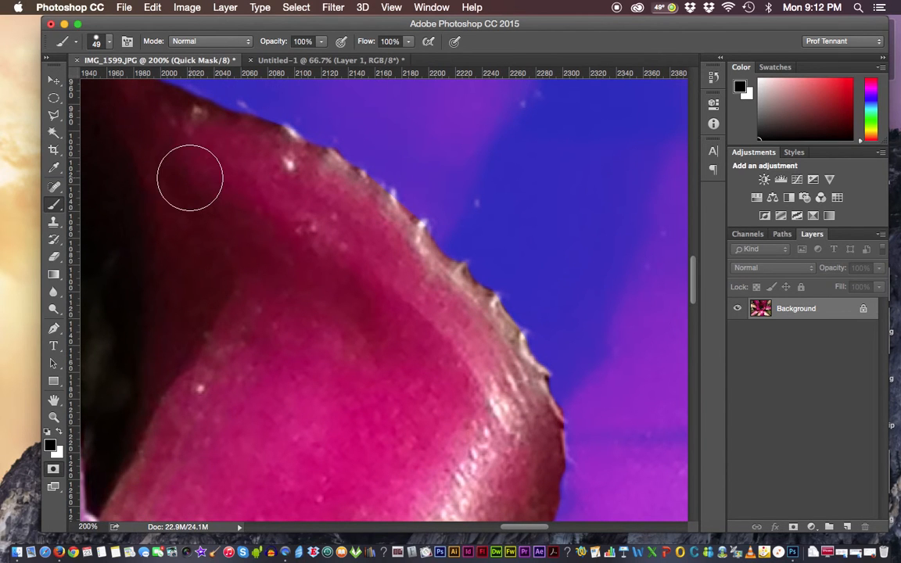
{"action": "left_click", "coordinate": [53, 256]}
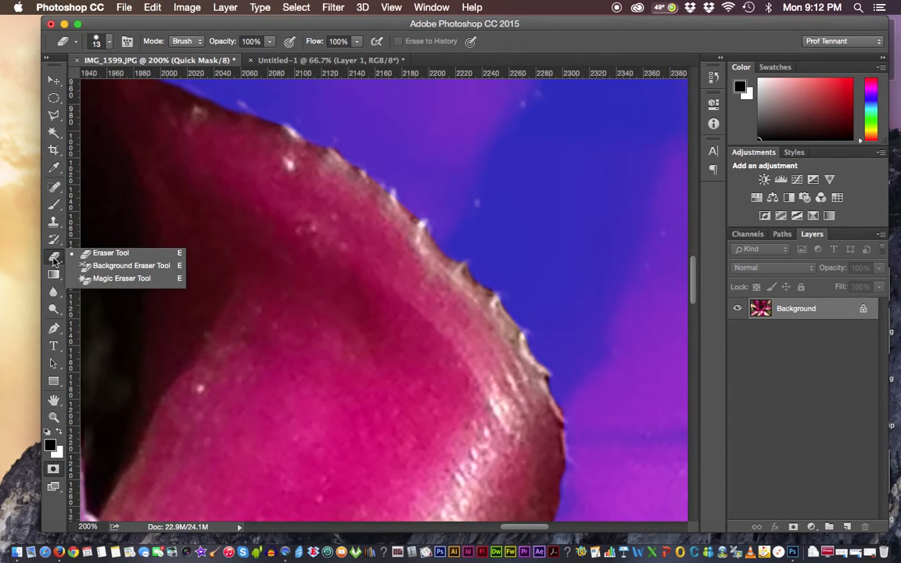
{"action": "left_click", "coordinate": [118, 254]}
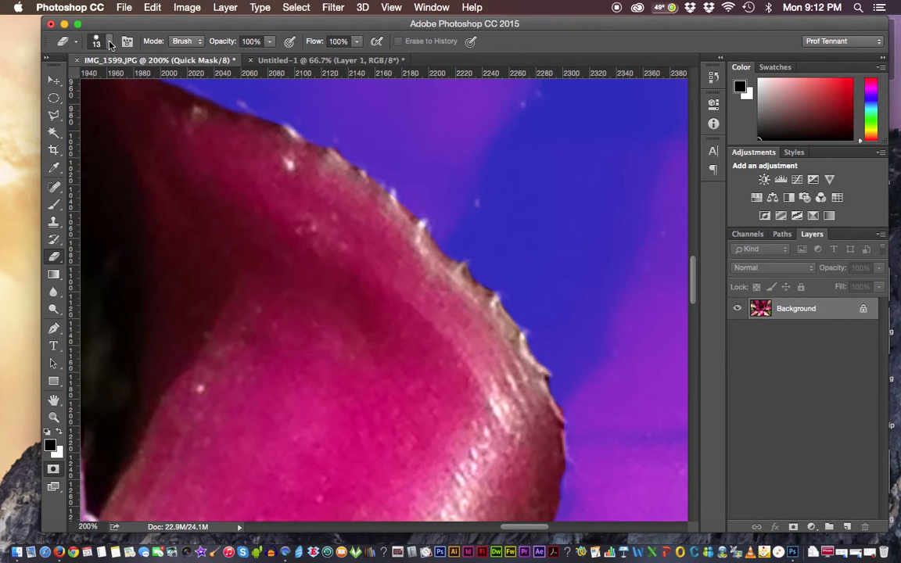
{"action": "left_click", "coordinate": [111, 43]}
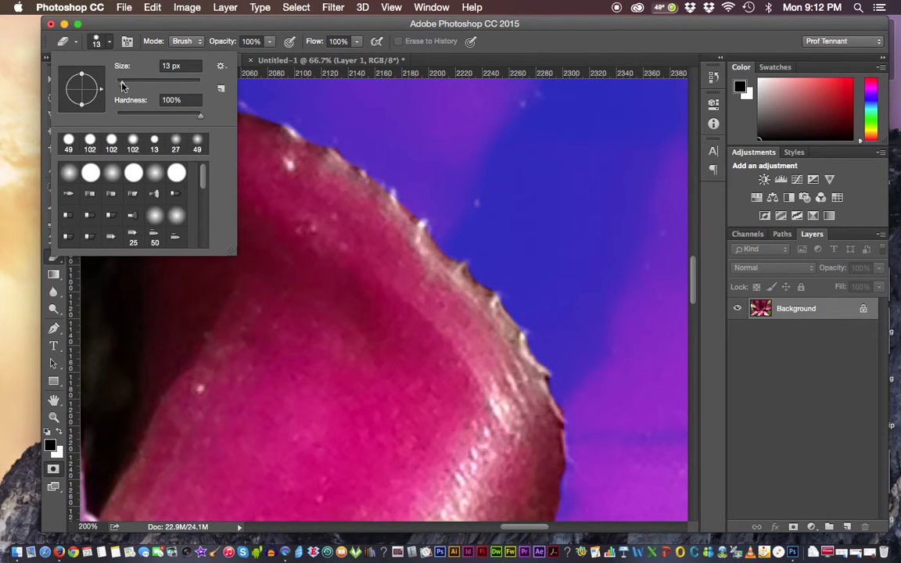
{"action": "left_click_drag", "start_coordinate": [122, 86], "coordinate": [120, 86]}
{"action": "left_click_drag", "start_coordinate": [200, 119], "coordinate": [197, 120]}
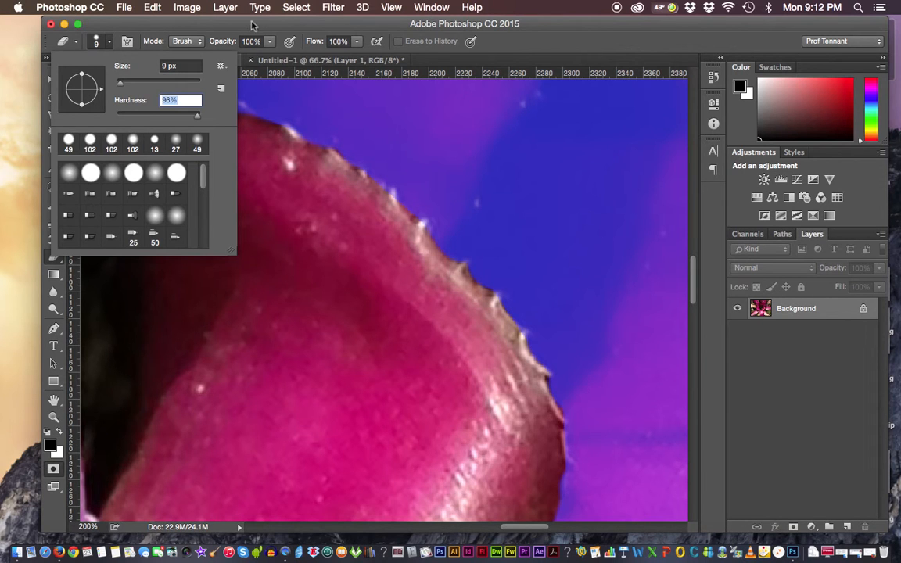
{"action": "key", "text": "Return"}
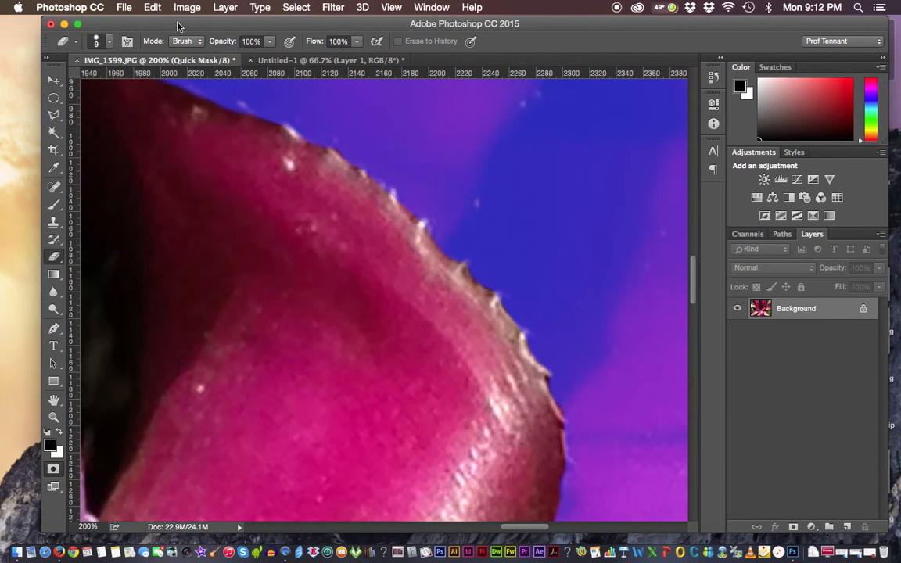
Erase the mask over the small thorns along the petal's upper-right and right edge.
{"action": "left_click", "coordinate": [110, 43]}
{"action": "left_click", "coordinate": [110, 43]}
{"action": "left_click", "coordinate": [109, 45]}
{"action": "left_click", "coordinate": [109, 46]}
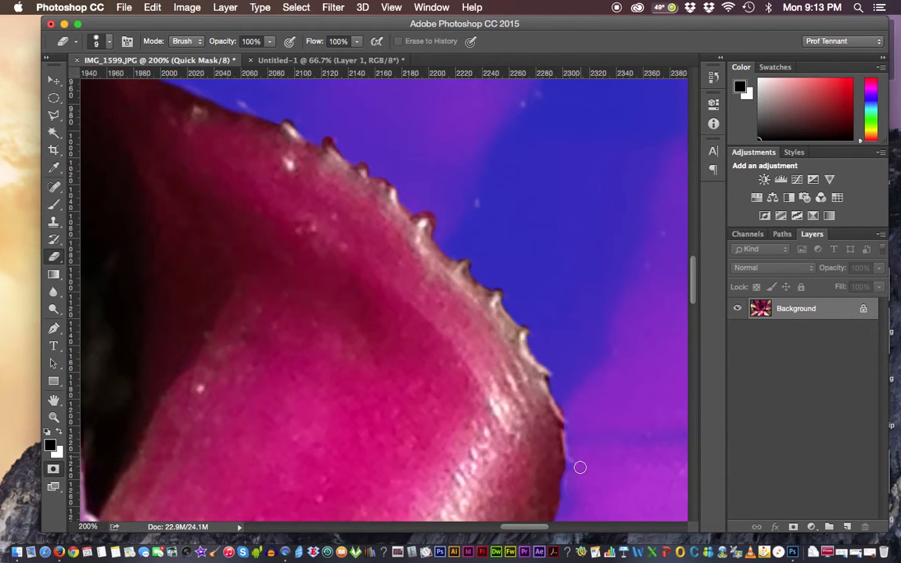
{"action": "left_click_drag", "start_coordinate": [581, 469], "coordinate": [536, 334]}
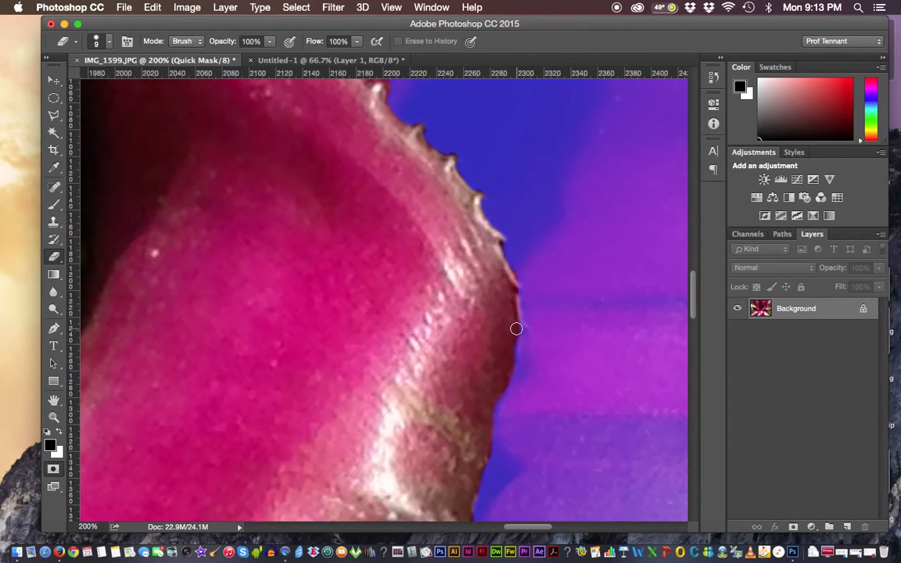
{"action": "left_click", "coordinate": [523, 332]}
Reduce the eraser to 6 px and erase the mask along the thin tip of the large lower-right thorn.
{"action": "left_click_drag", "start_coordinate": [458, 385], "coordinate": [421, 242]}
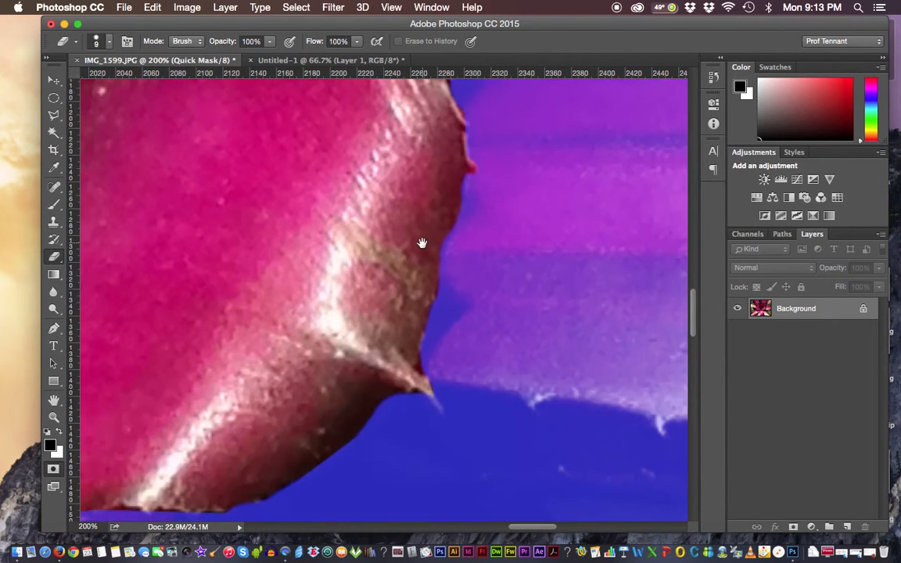
{"action": "left_click_drag", "start_coordinate": [430, 339], "coordinate": [430, 308]}
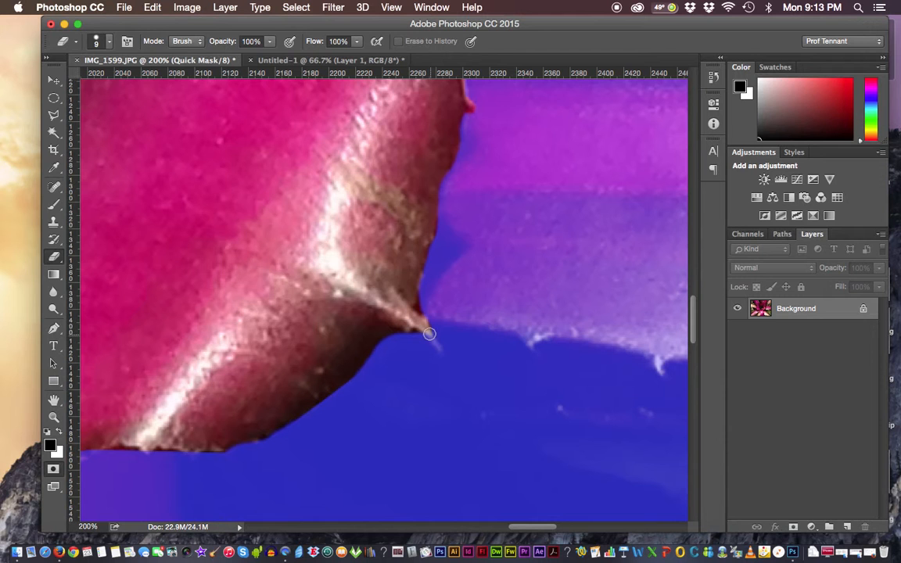
{"action": "left_click", "coordinate": [108, 43]}
{"action": "left_click", "coordinate": [119, 82]}
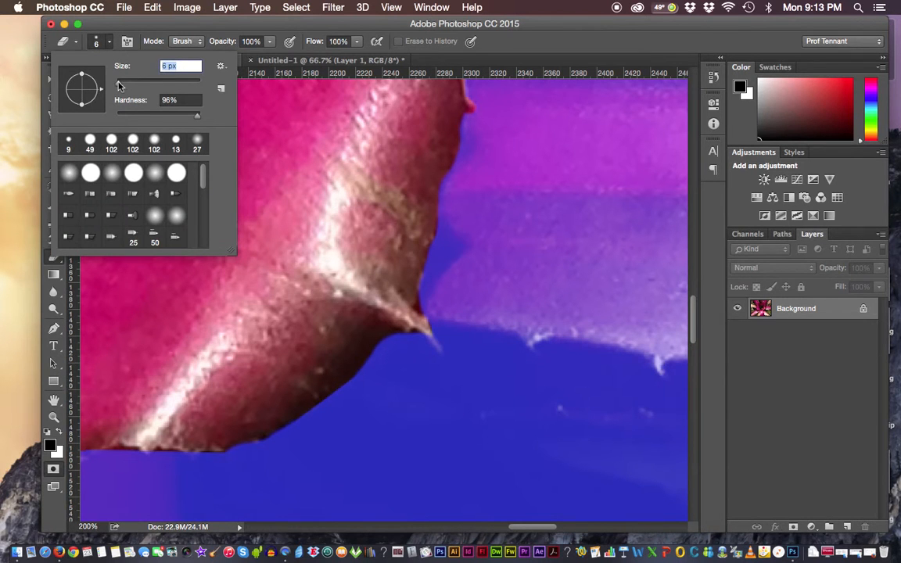
{"action": "left_click", "coordinate": [266, 29]}
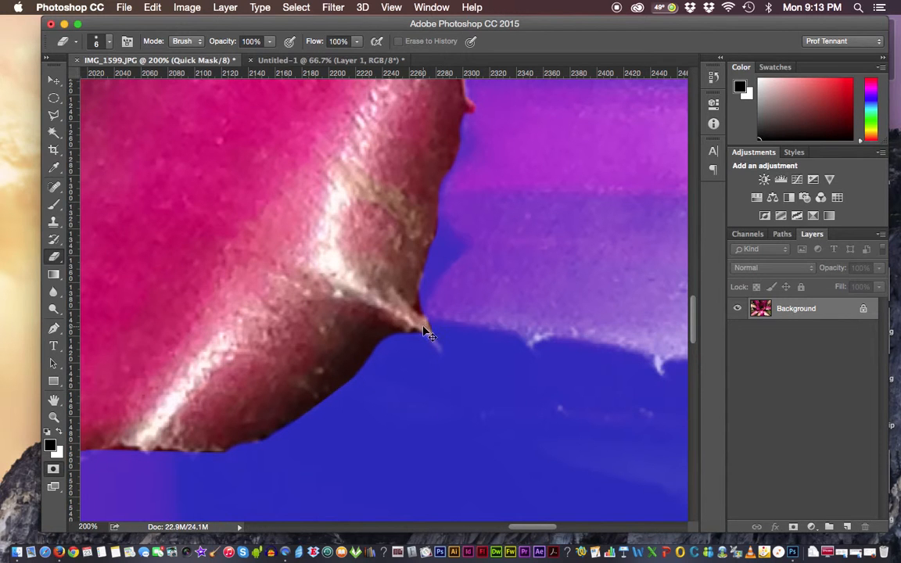
{"action": "scroll", "coordinate": [422, 335], "scroll_direction": "up", "scroll_amount": 2}
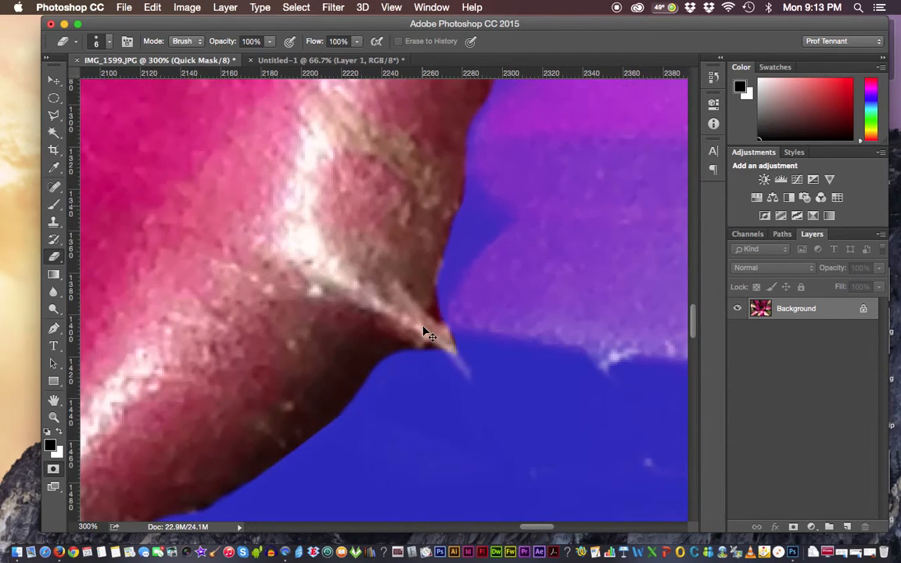
{"action": "mouse_move", "coordinate": [490, 362]}
{"action": "left_mouse_down"}
{"action": "mouse_move", "coordinate": [498, 406]}
{"action": "mouse_move", "coordinate": [455, 344]}
{"action": "mouse_move", "coordinate": [496, 405]}
{"action": "left_mouse_up"}
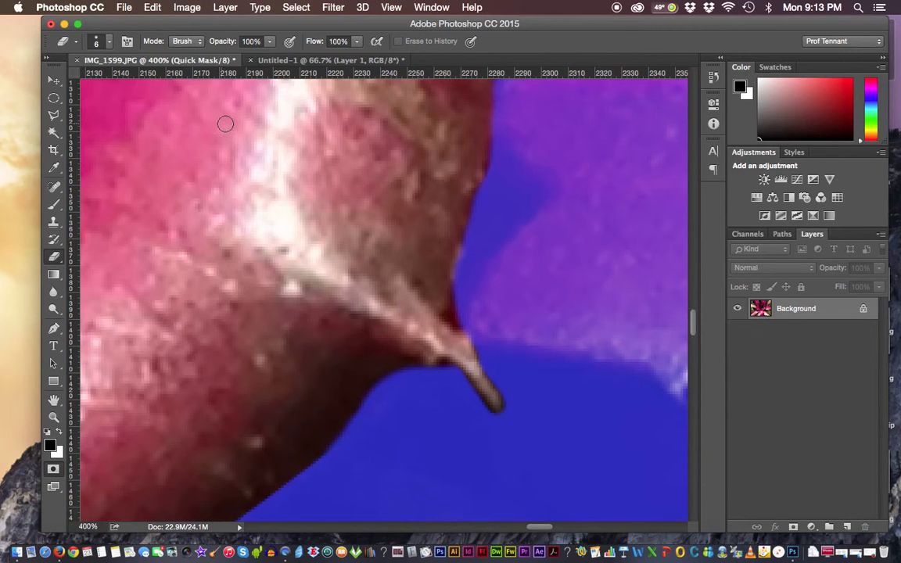
Set the Brush tool to 20 px and paint black along both sides of the large thorn to sharpen its tip.
{"action": "left_click", "coordinate": [53, 204]}
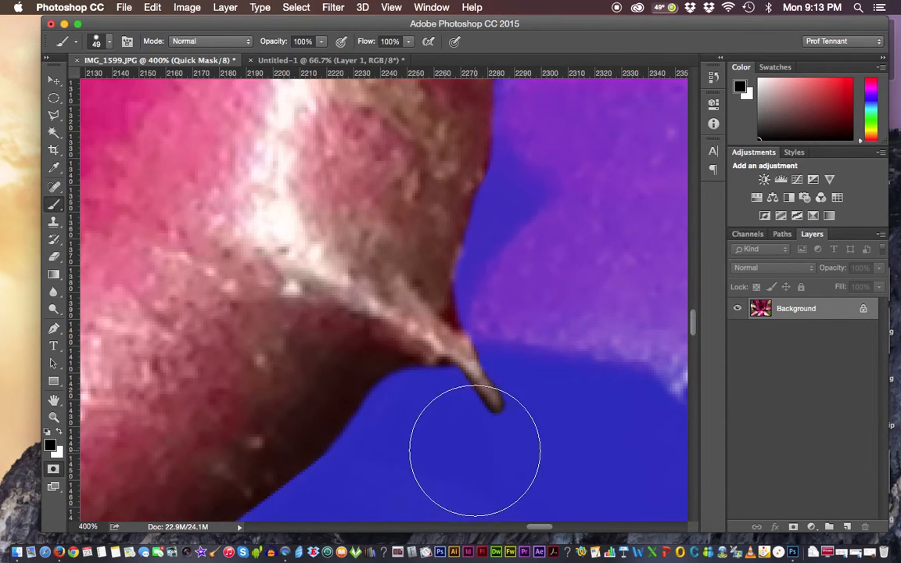
{"action": "left_click", "coordinate": [110, 48]}
{"action": "left_click_drag", "start_coordinate": [122, 81], "coordinate": [125, 87]}
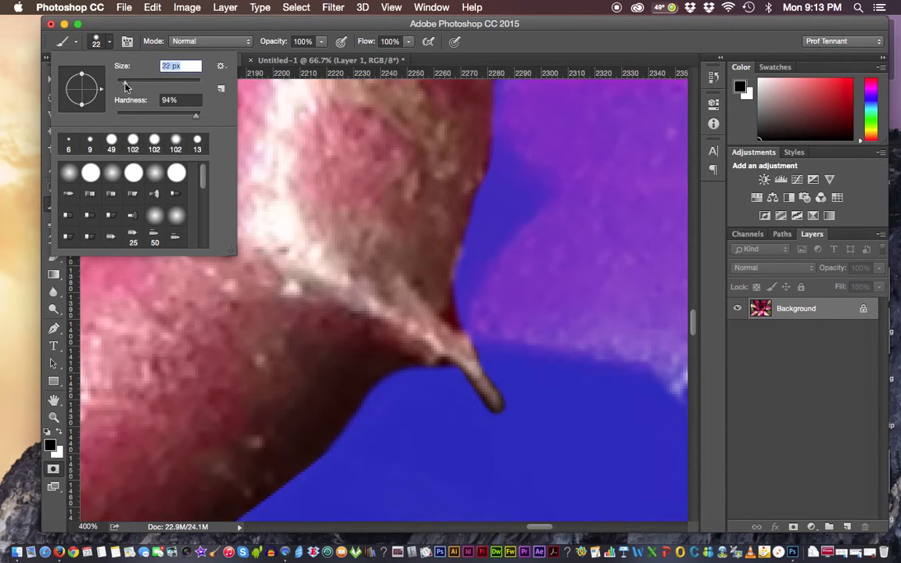
{"action": "left_click", "coordinate": [123, 26]}
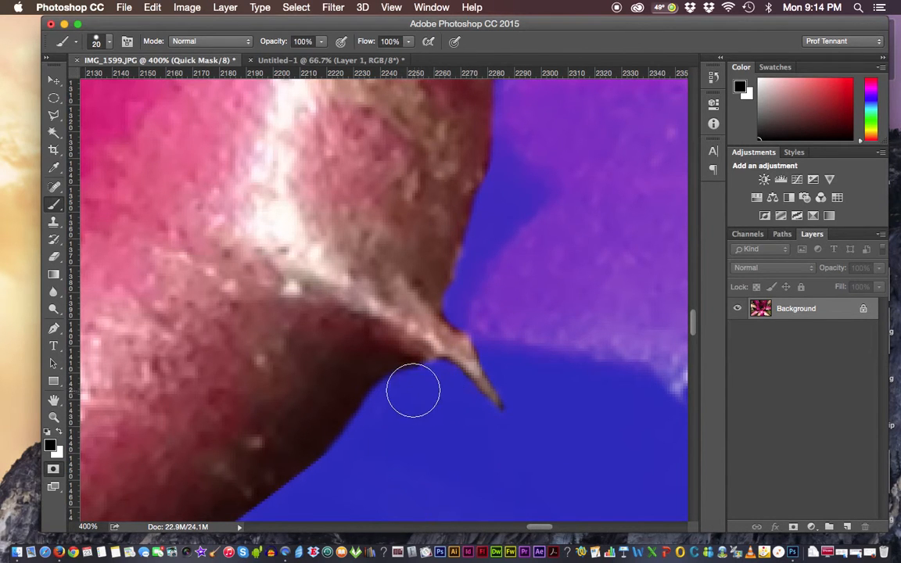
Exit Quick Mask mode to turn the refined flower-centre mask back into a selection.
{"action": "key", "text": "super+0"}
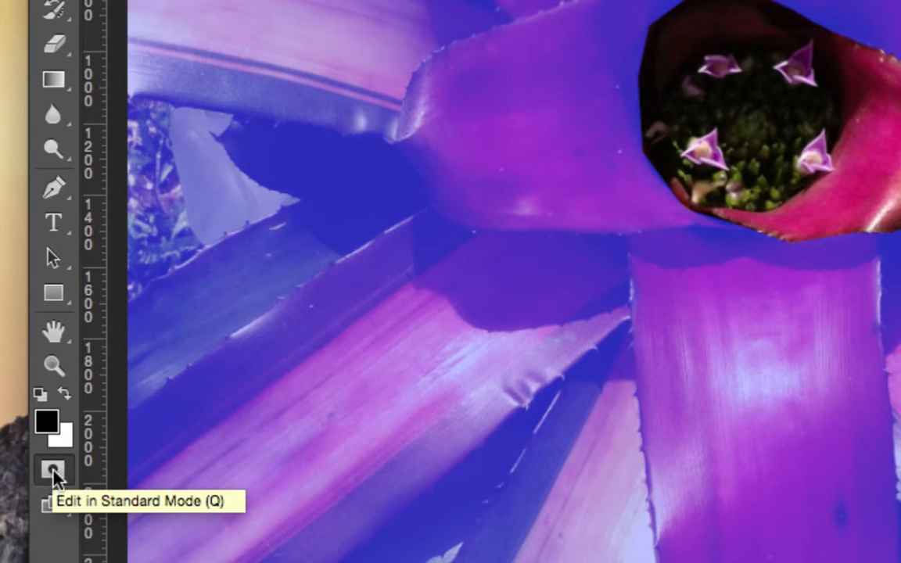
{"action": "left_click", "coordinate": [47, 471]}
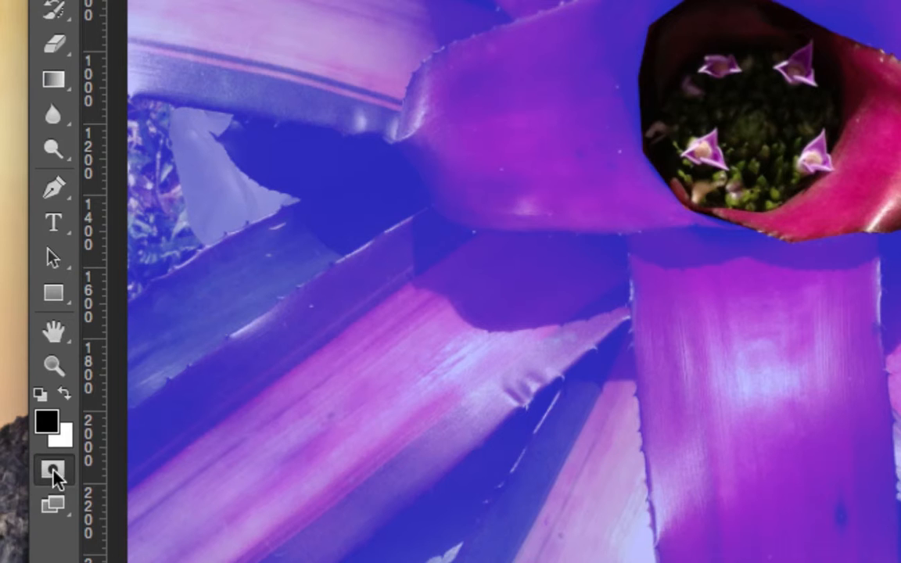
{"action": "left_click", "coordinate": [53, 469]}
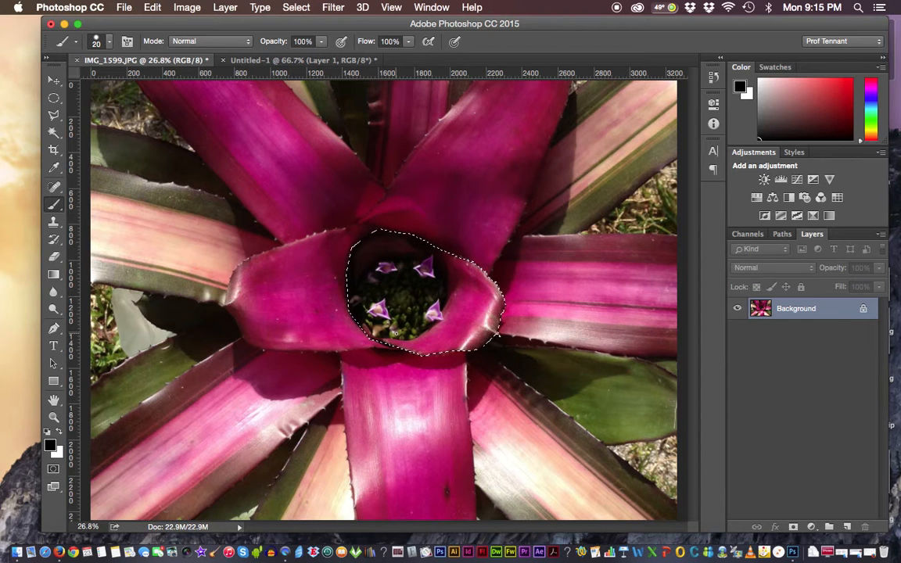
Save the flower-centre selection in IMG_1599.JPG as a new channel named Flower Center.
{"action": "left_click", "coordinate": [296, 7]}
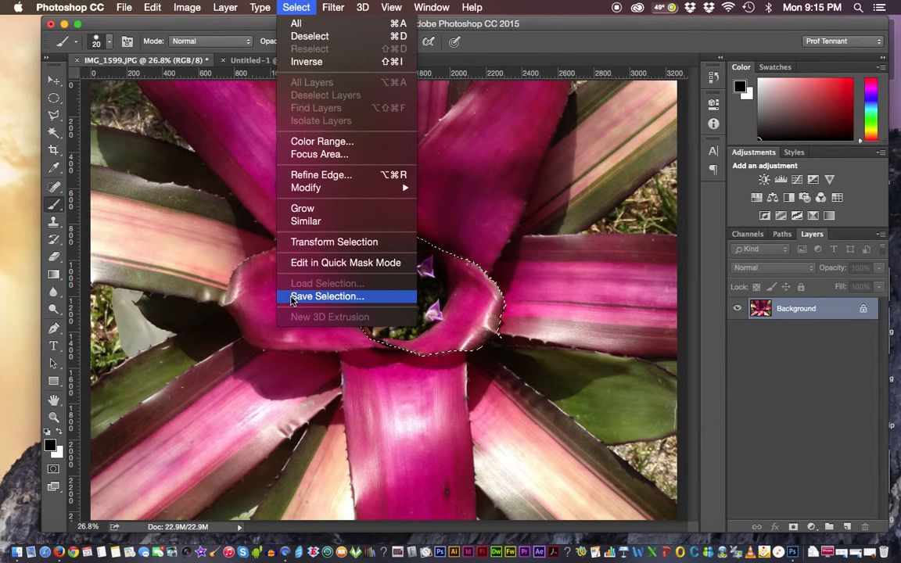
{"action": "left_click", "coordinate": [352, 297]}
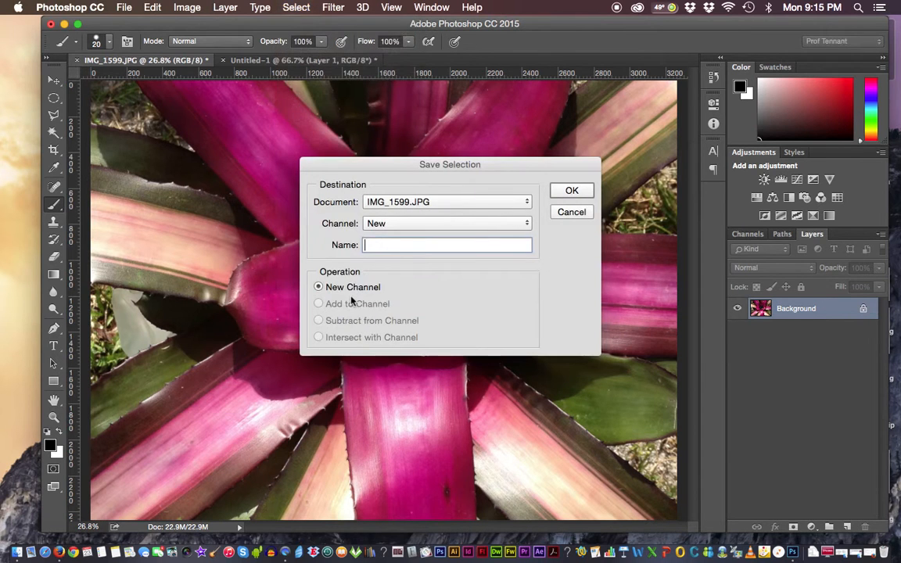
{"action": "left_click_drag", "start_coordinate": [394, 168], "coordinate": [390, 149]}
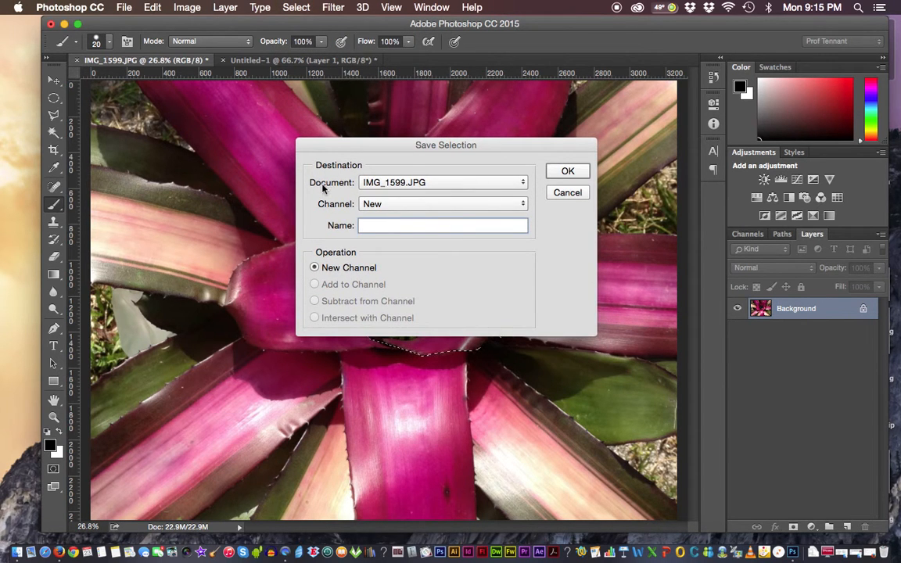
{"action": "left_click", "coordinate": [383, 183]}
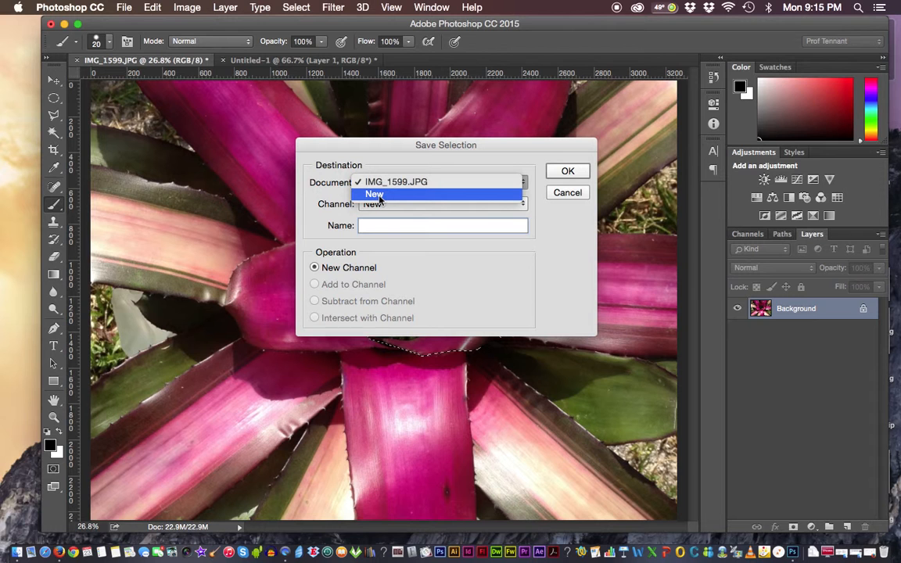
{"action": "left_click", "coordinate": [391, 151]}
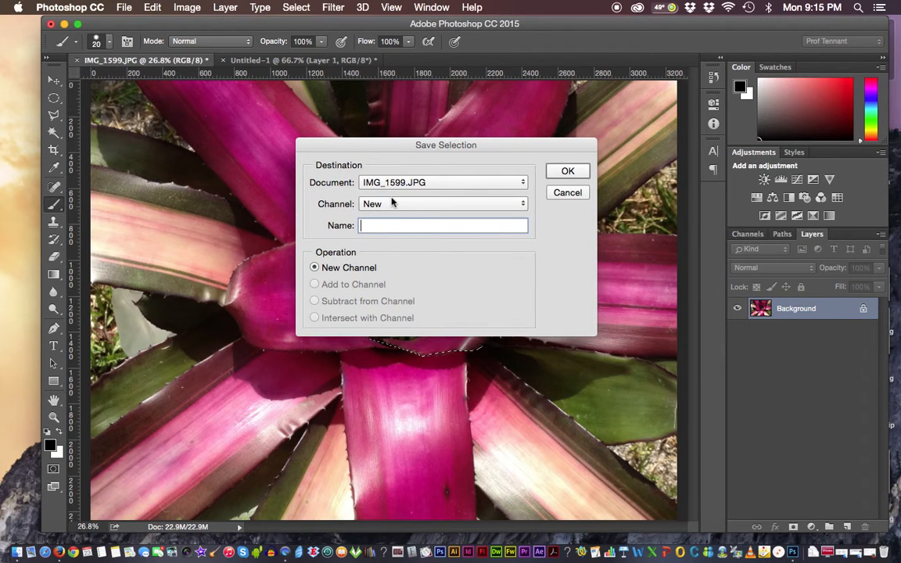
{"action": "left_click", "coordinate": [374, 205]}
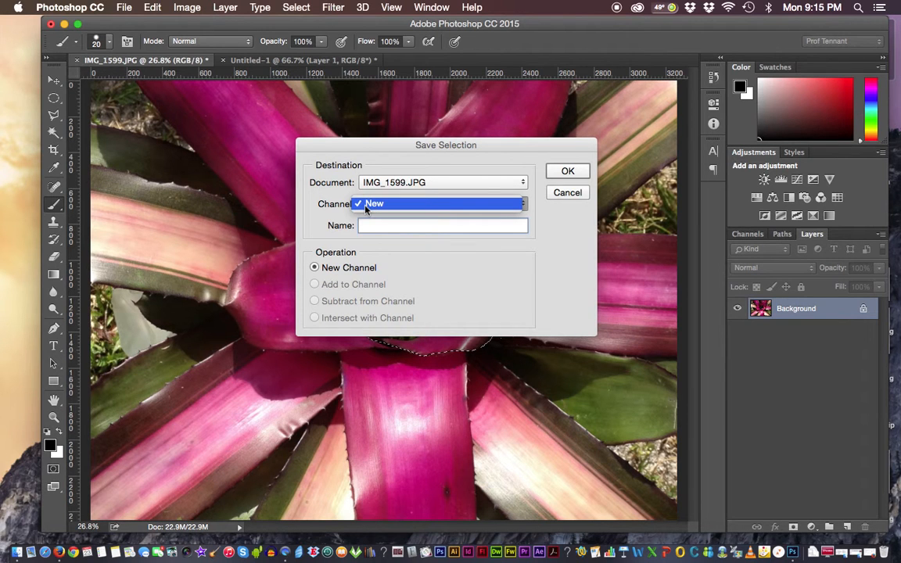
{"action": "left_click", "coordinate": [546, 209]}
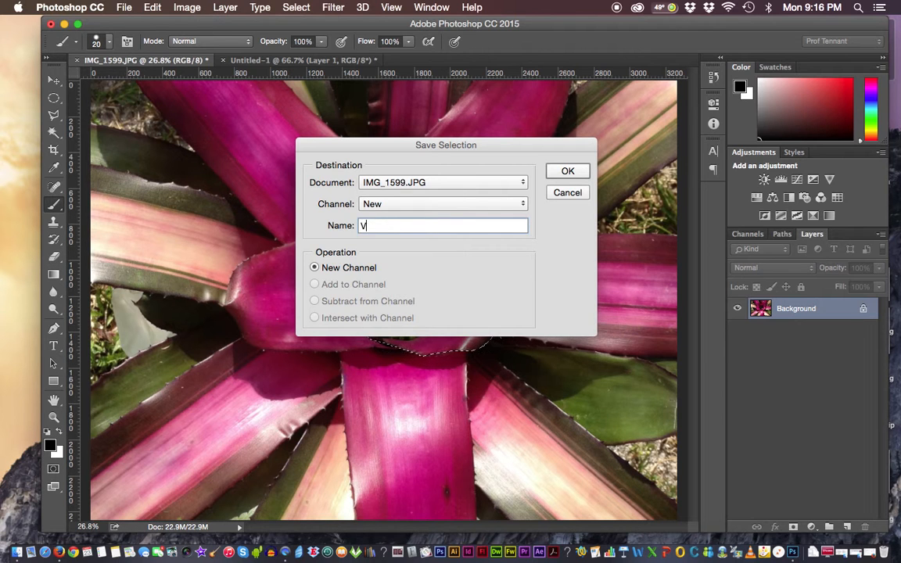
{"action": "type", "text": "Fow"}
{"action": "key", "text": "BackSpace"}
{"action": "key", "text": "BackSpace"}
{"action": "type", "text": "lower Center"}
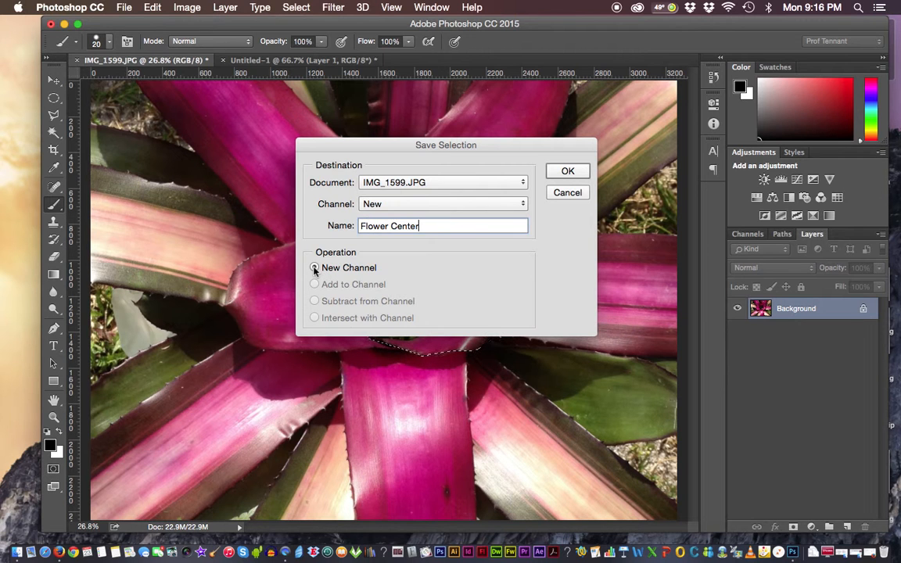
{"action": "left_click", "coordinate": [568, 172]}
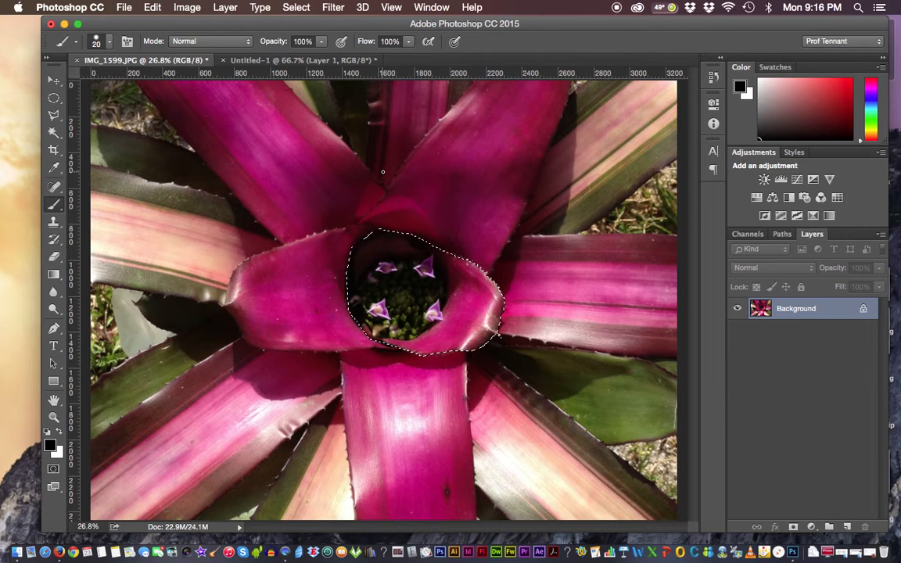
Deselect the flower centre and display the image's channels, including the saved Flower Center channel.
{"action": "key", "text": "super+d"}
{"action": "left_click", "coordinate": [296, 8]}
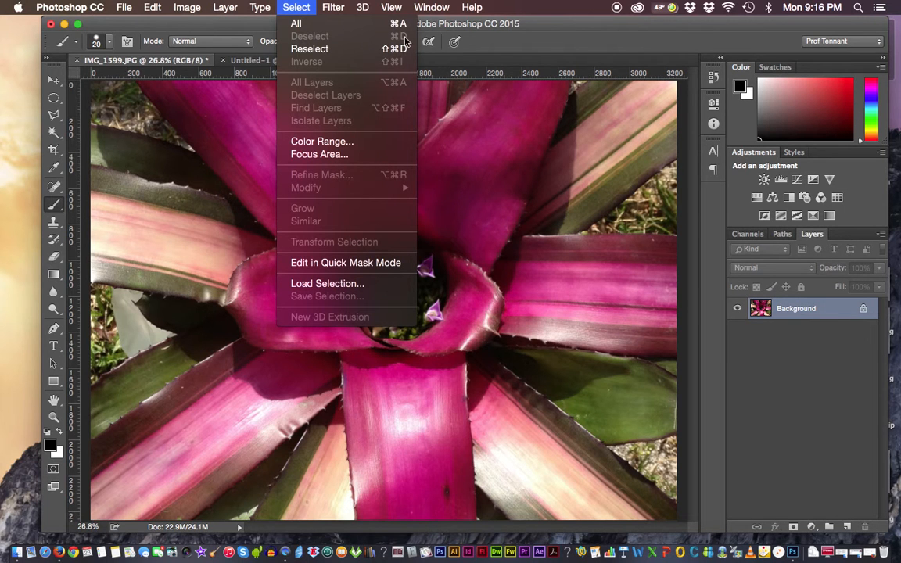
{"action": "left_click", "coordinate": [292, 8]}
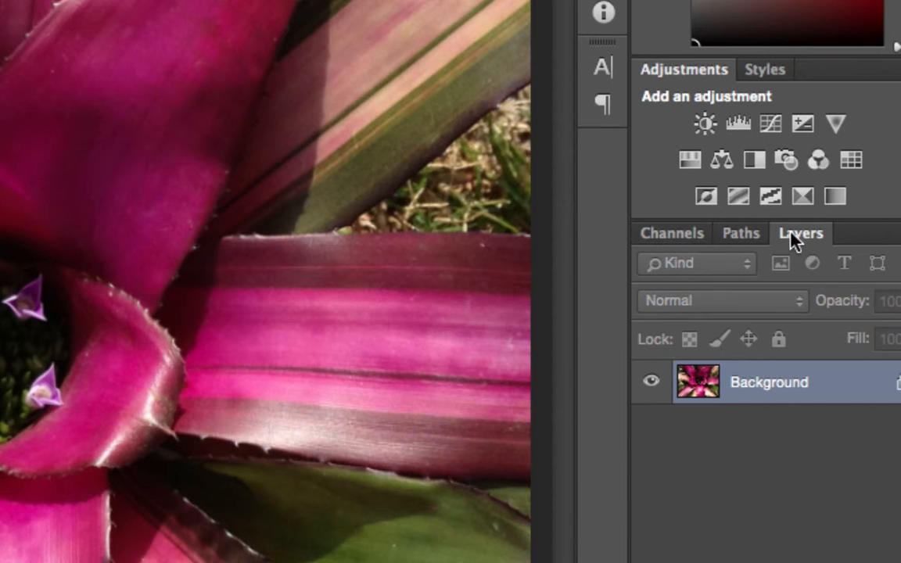
{"action": "left_click", "coordinate": [661, 235]}
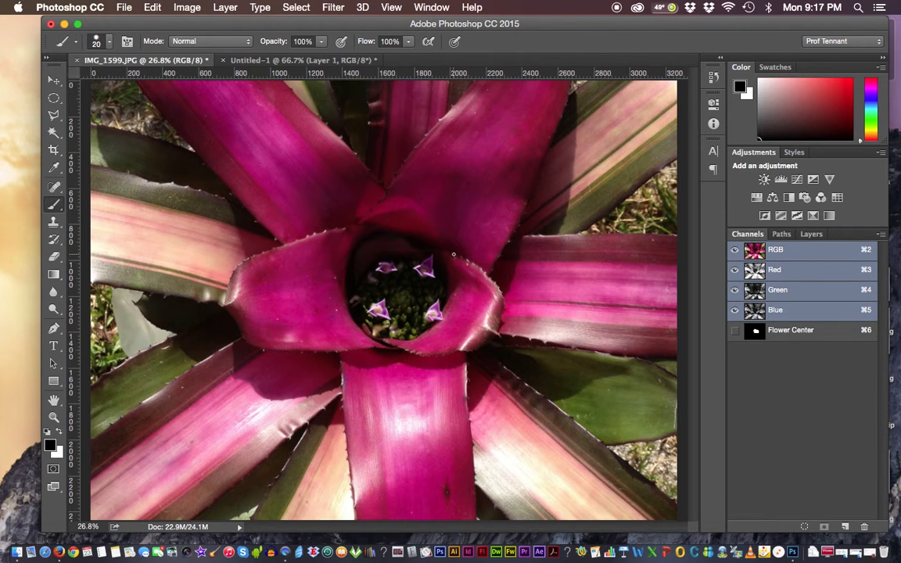
Load the Flower Center channel of IMG_1599.JPG as a new selection with the Load Selection command.
{"action": "left_click", "coordinate": [294, 9]}
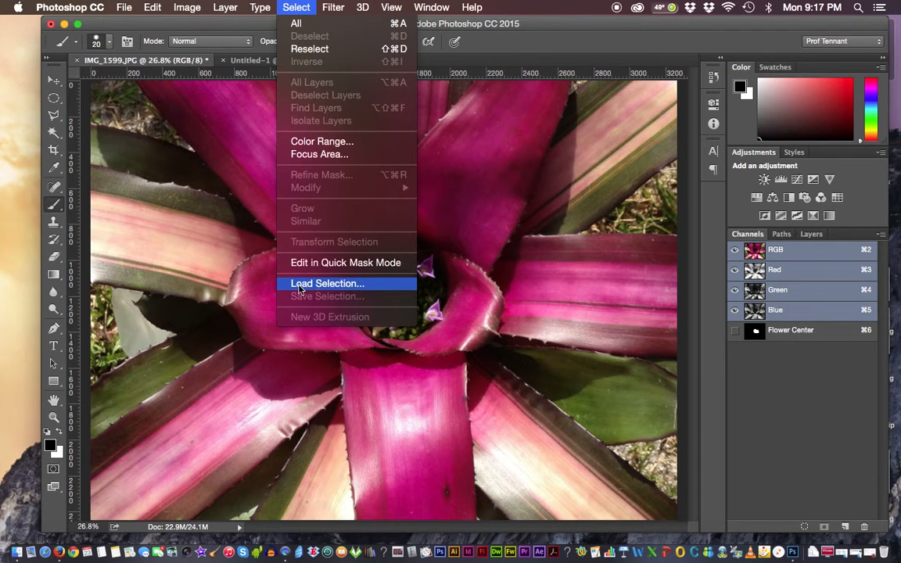
{"action": "left_click", "coordinate": [332, 290]}
{"action": "left_click_drag", "start_coordinate": [391, 170], "coordinate": [265, 79]}
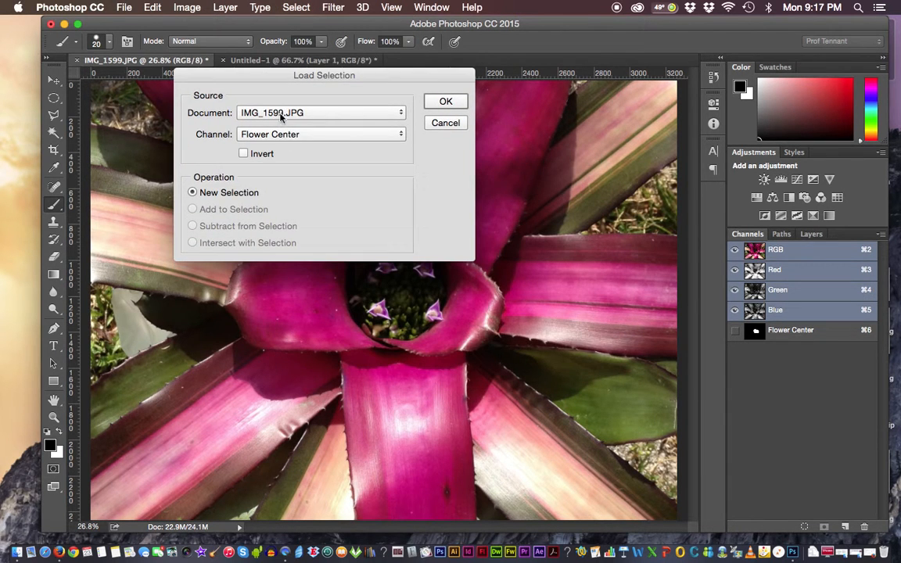
{"action": "left_click", "coordinate": [296, 134]}
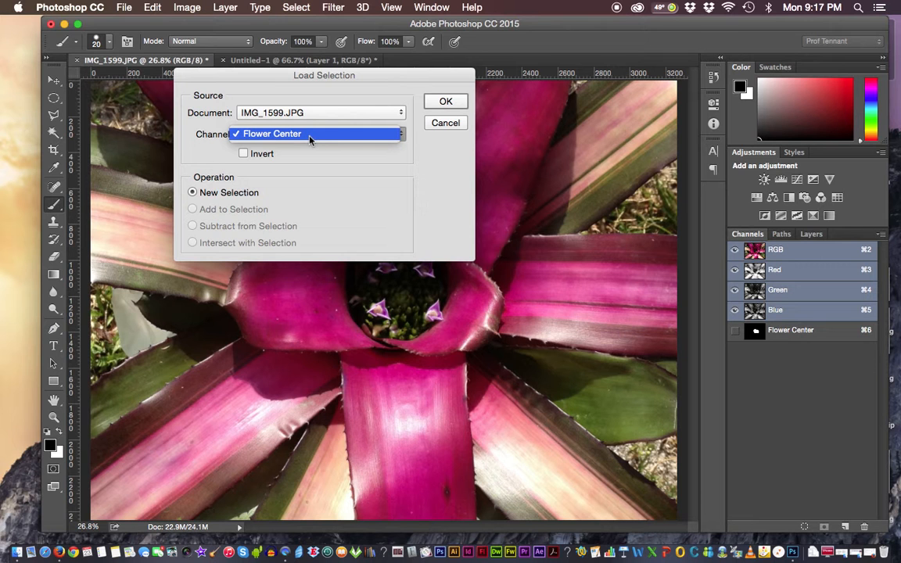
{"action": "left_click", "coordinate": [453, 102]}
{"action": "left_click", "coordinate": [452, 101]}
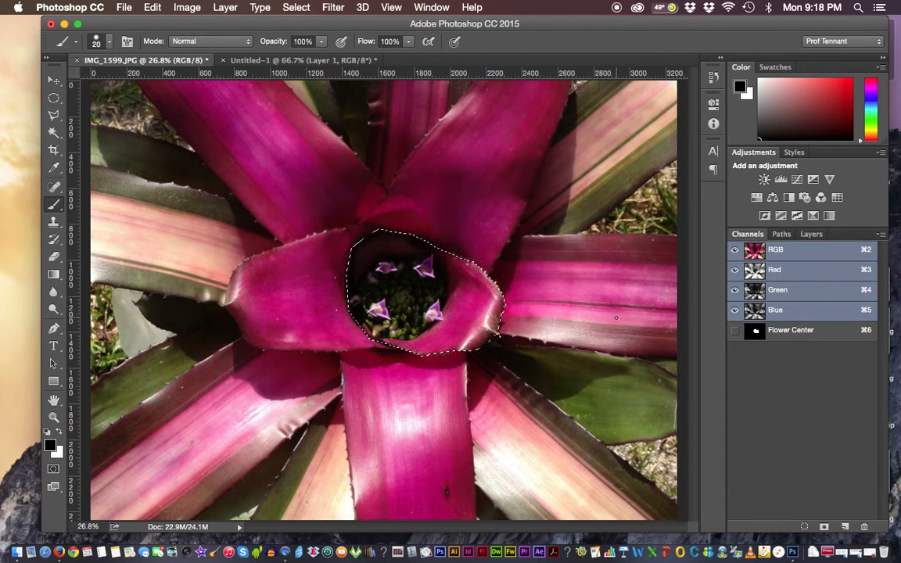
Clear the current selection and reload it directly from the Flower Center channel's thumbnail.
{"action": "key", "text": "super+d"}
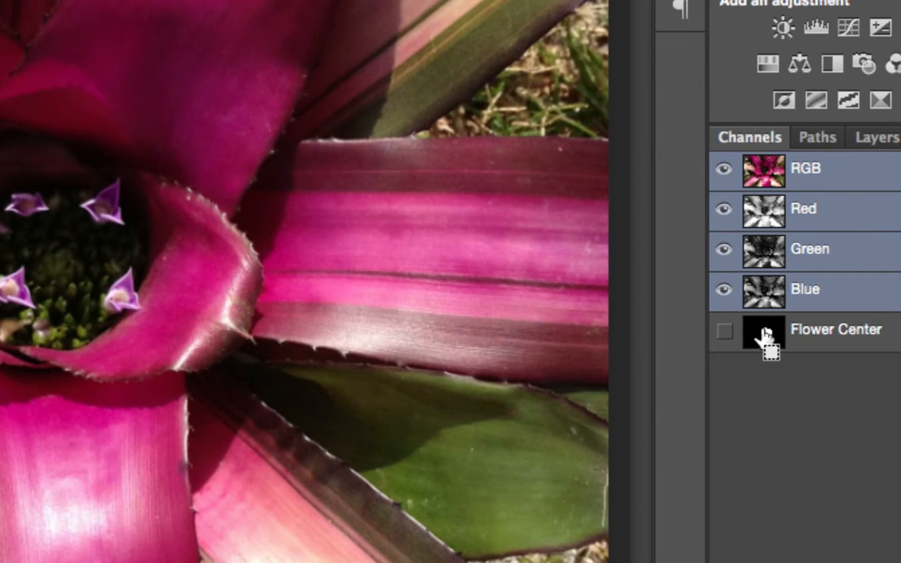
{"action": "left_click", "coordinate": [765, 334], "text": "ctrl"}
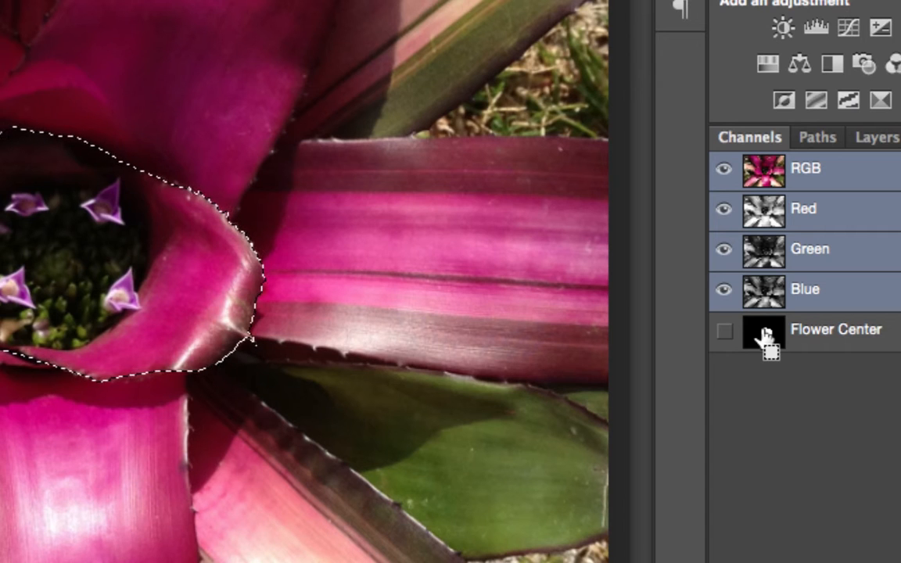